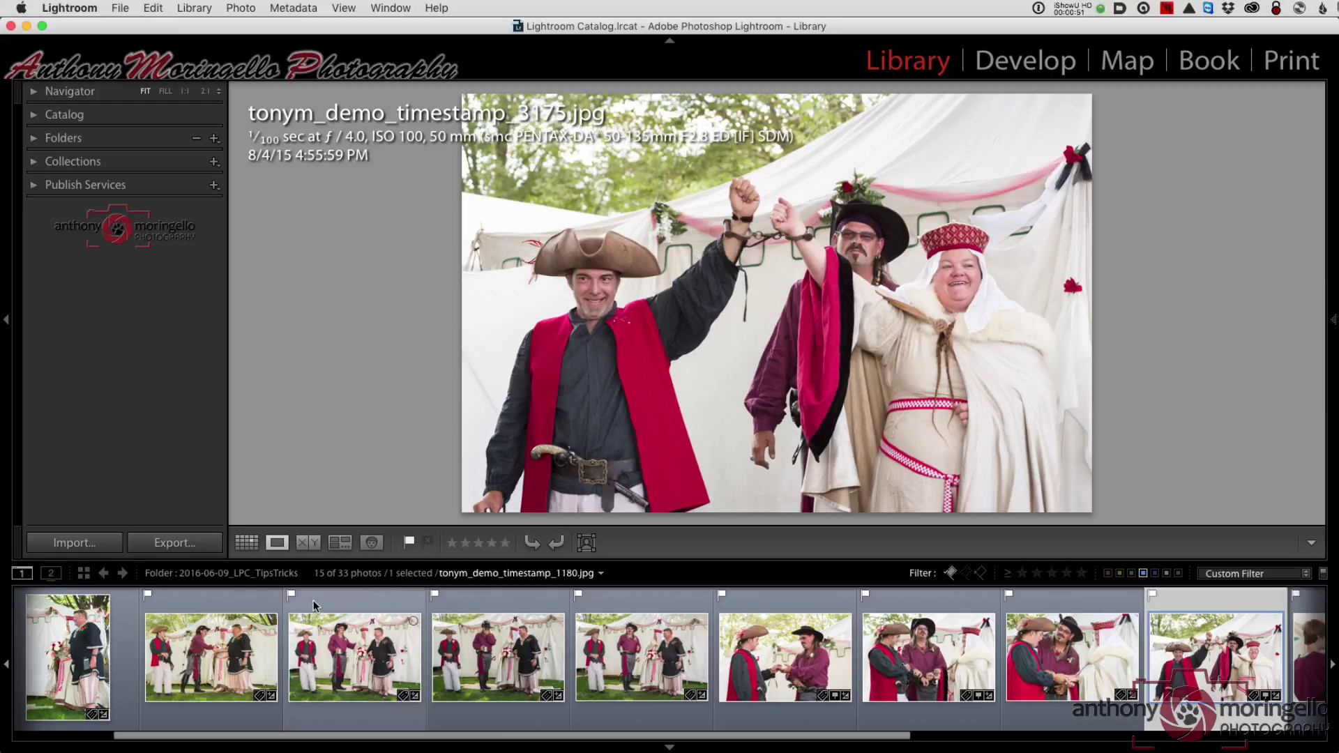
# - Step through the flagged photos one by one from tonym_demo_timestamp_3117.jpg to tonym_demo_timestamp_2290.jpg, checking their order and capture times
pyautogui.scroll(3, 102, 673)
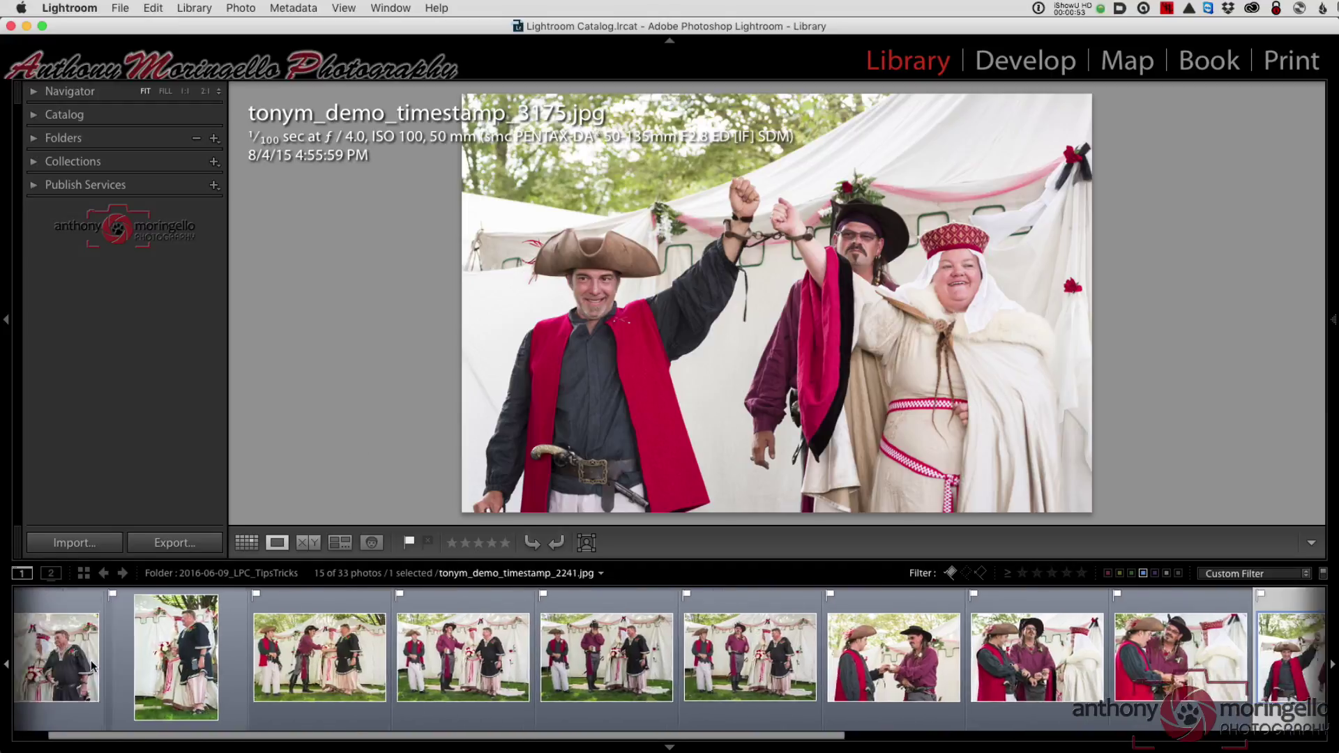
pyautogui.click(96, 666)
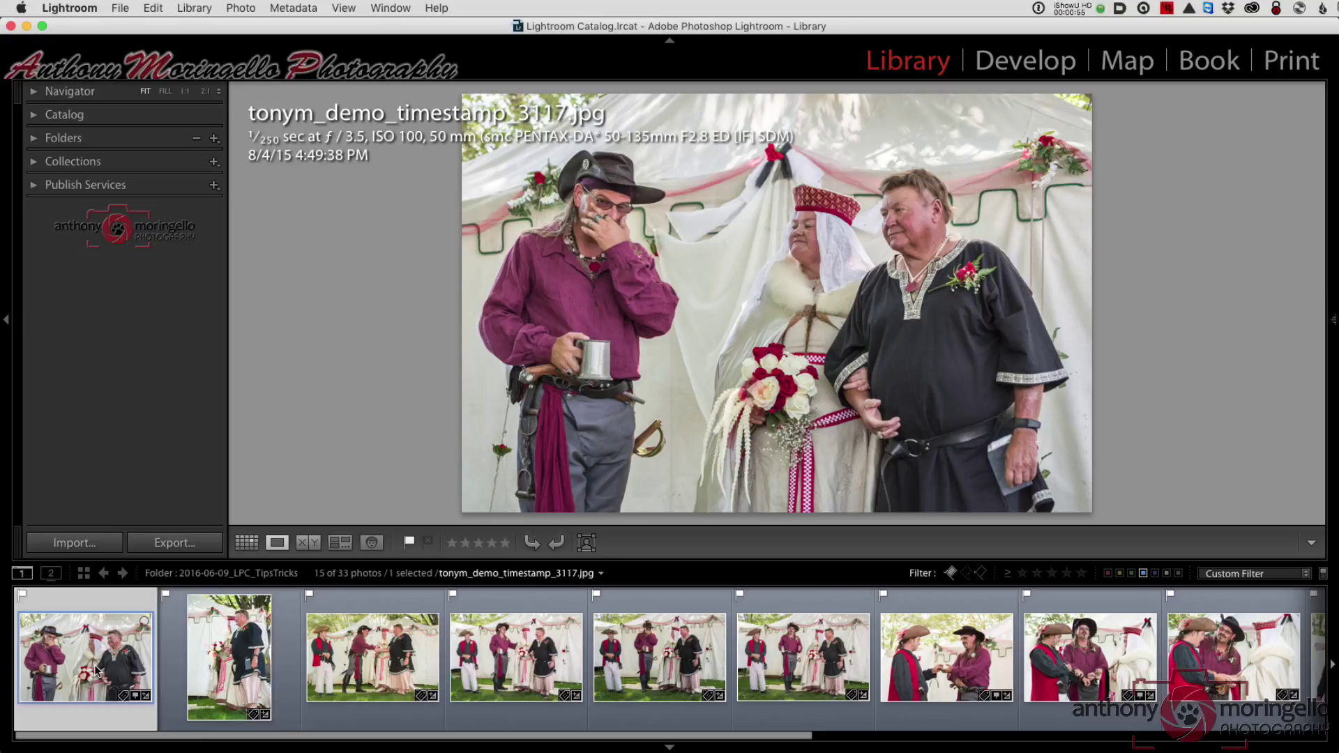
pyautogui.press('Right')
pyautogui.press('Right')
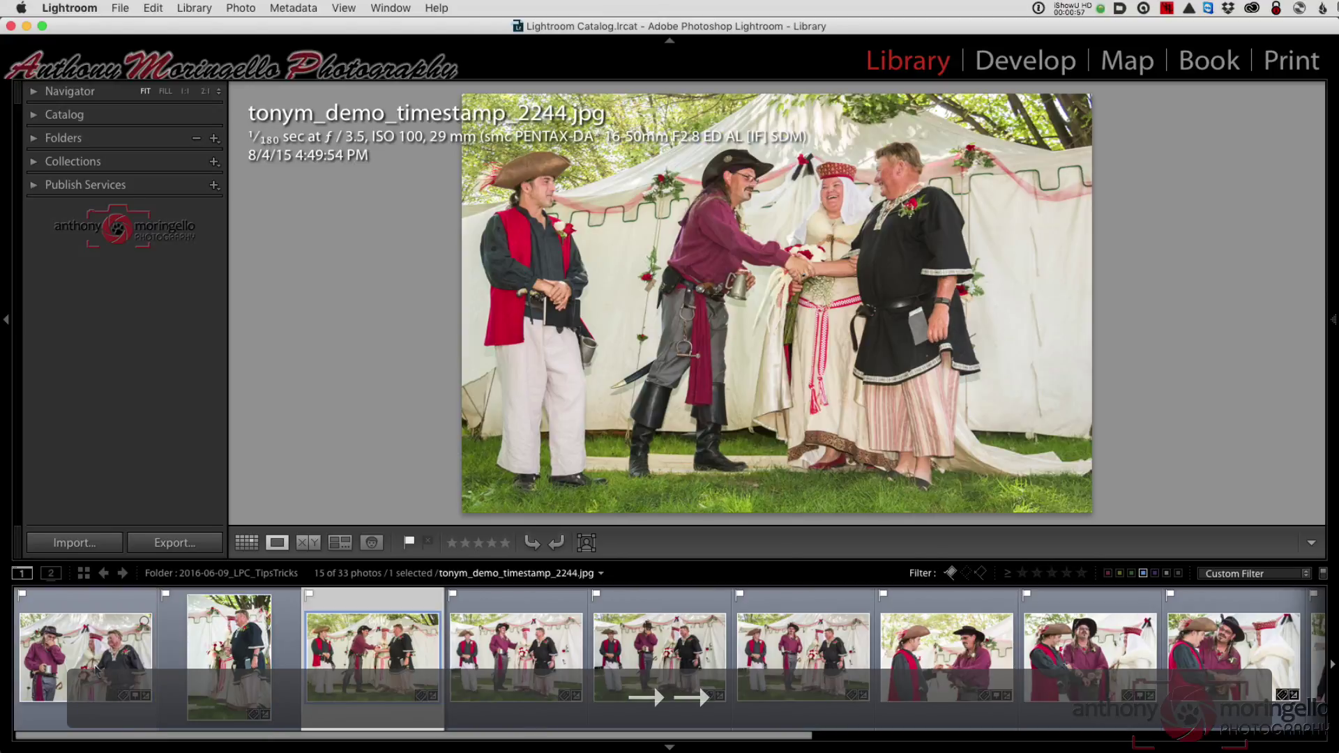
pyautogui.press('Right')
pyautogui.press('Right')
pyautogui.press('Right')
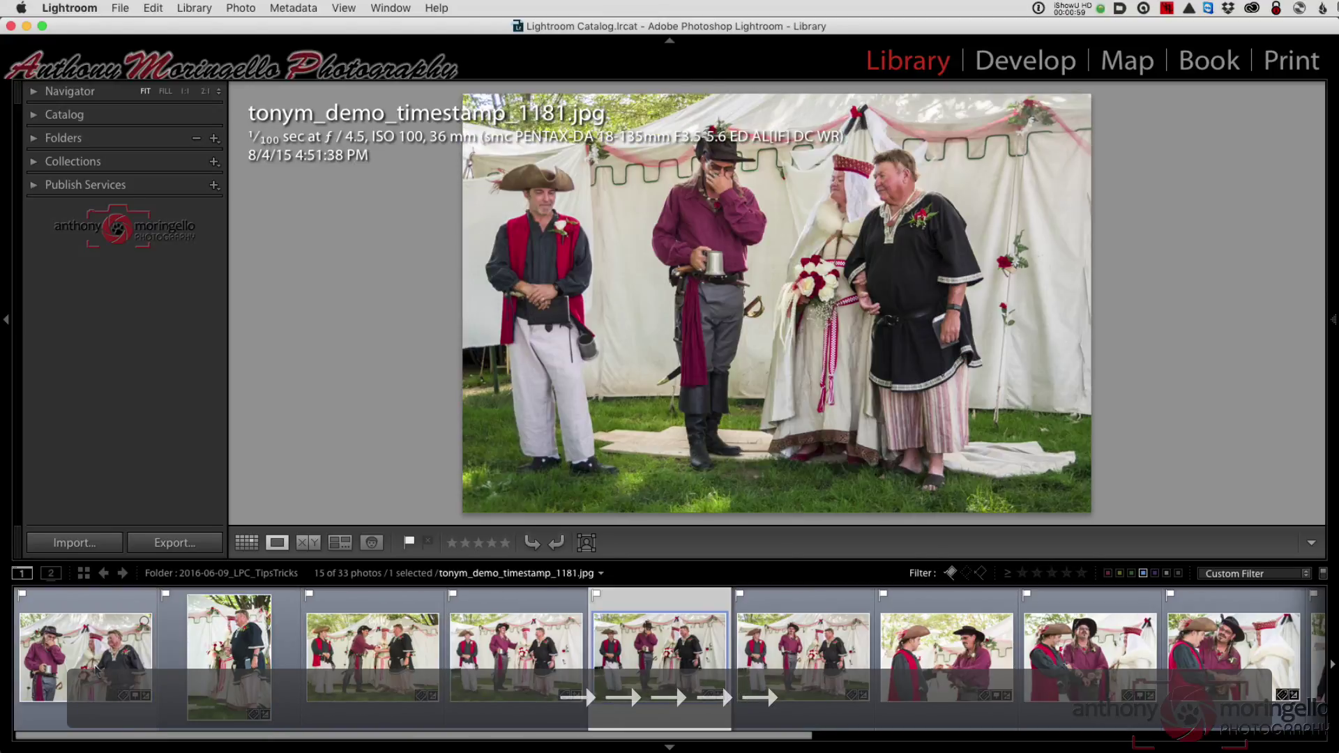
pyautogui.press('Right')
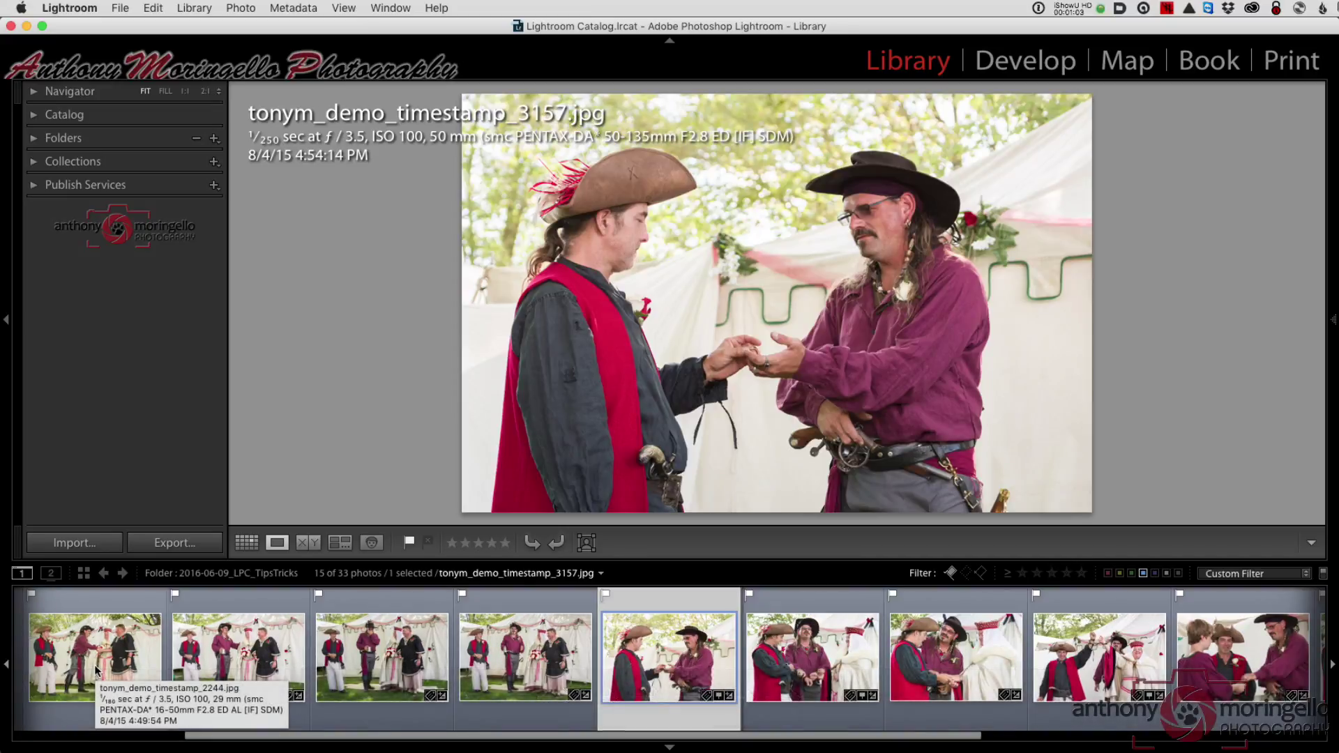
pyautogui.press('Right')
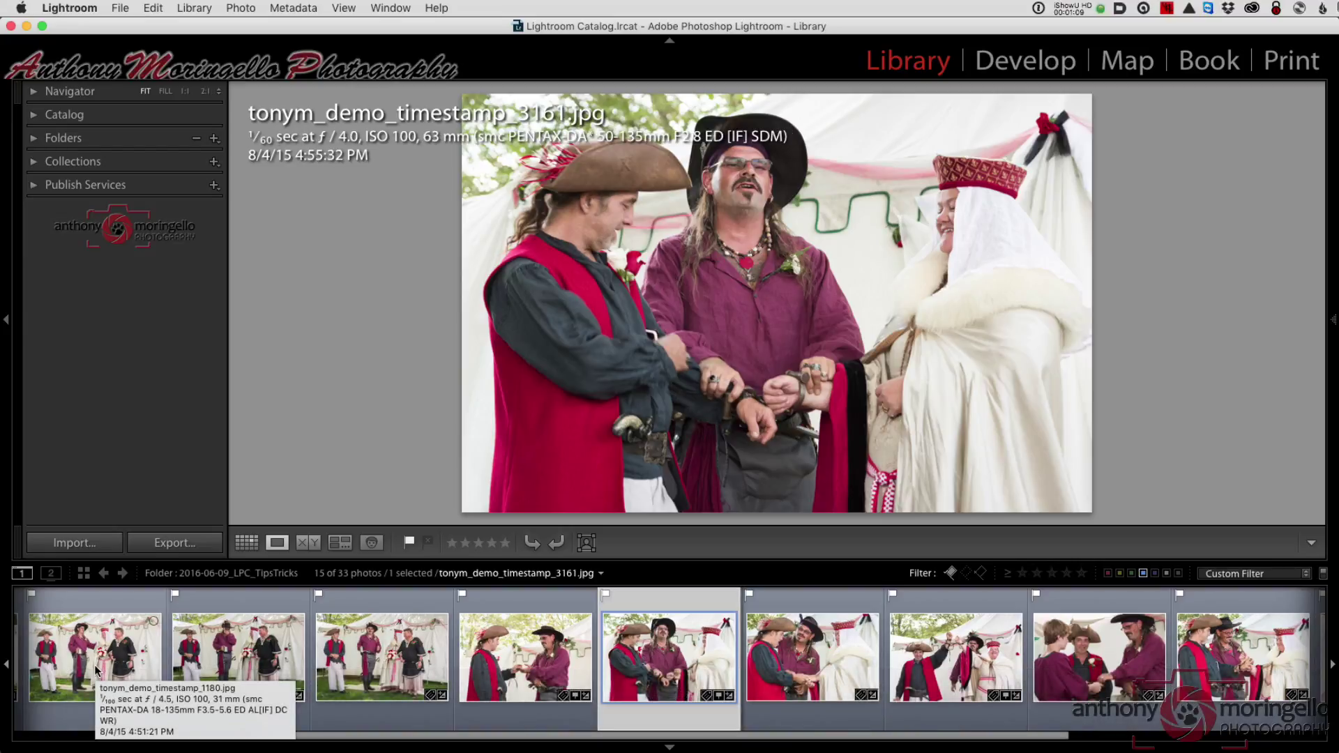
pyautogui.press('Right')
pyautogui.press('Right')
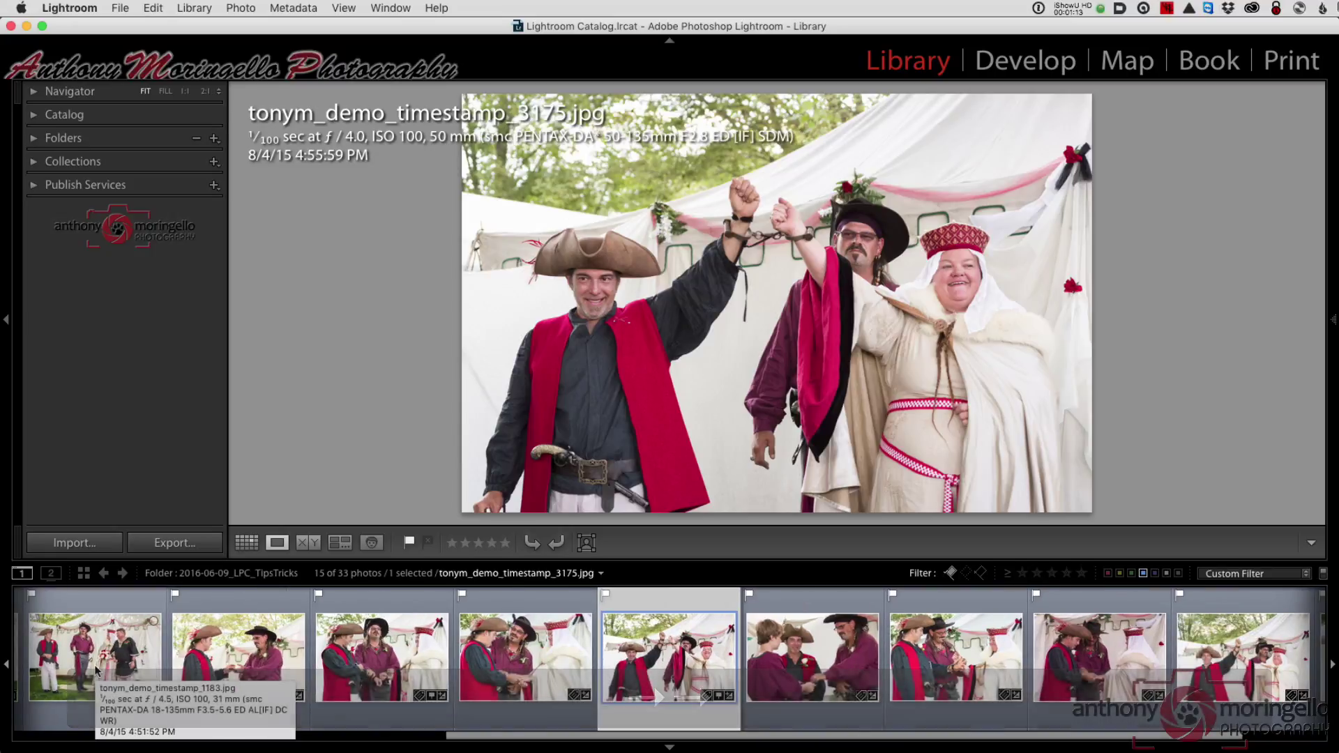
pyautogui.press('Right')
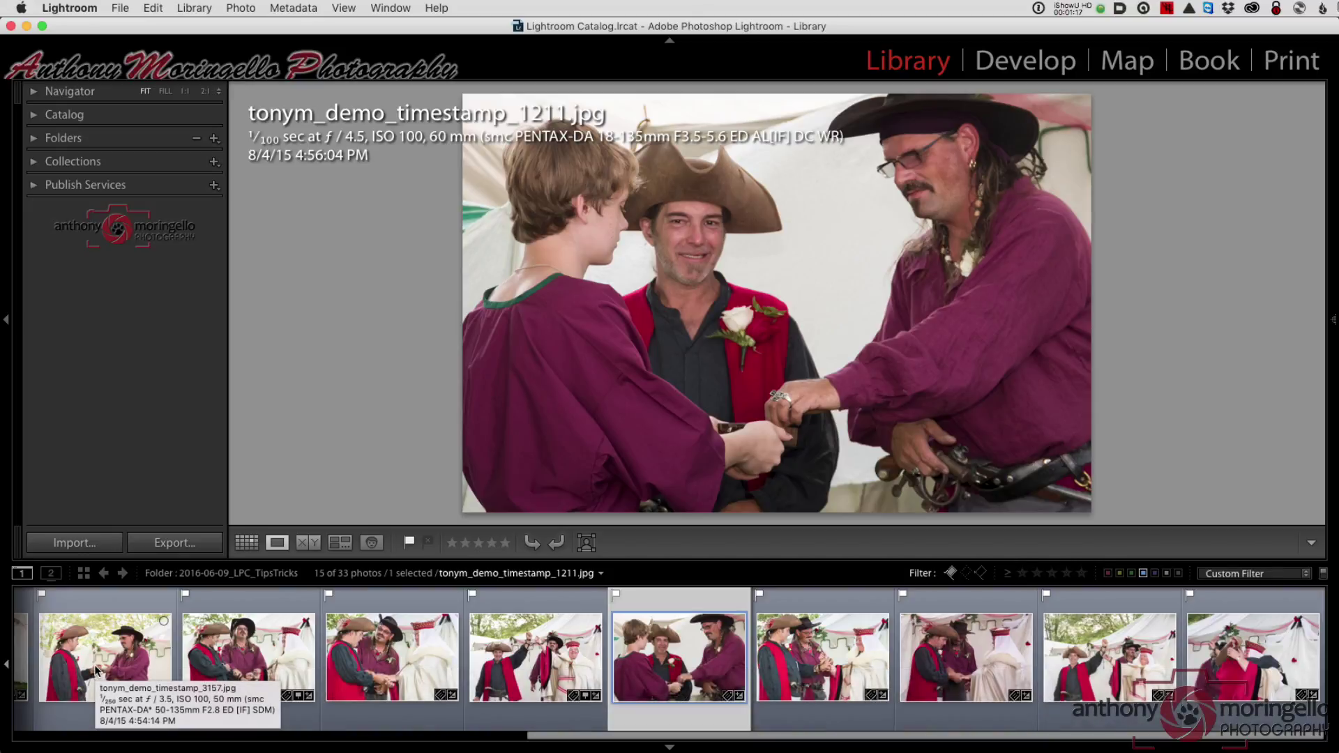
pyautogui.press('Right')
pyautogui.press('Right')
pyautogui.press('Right')
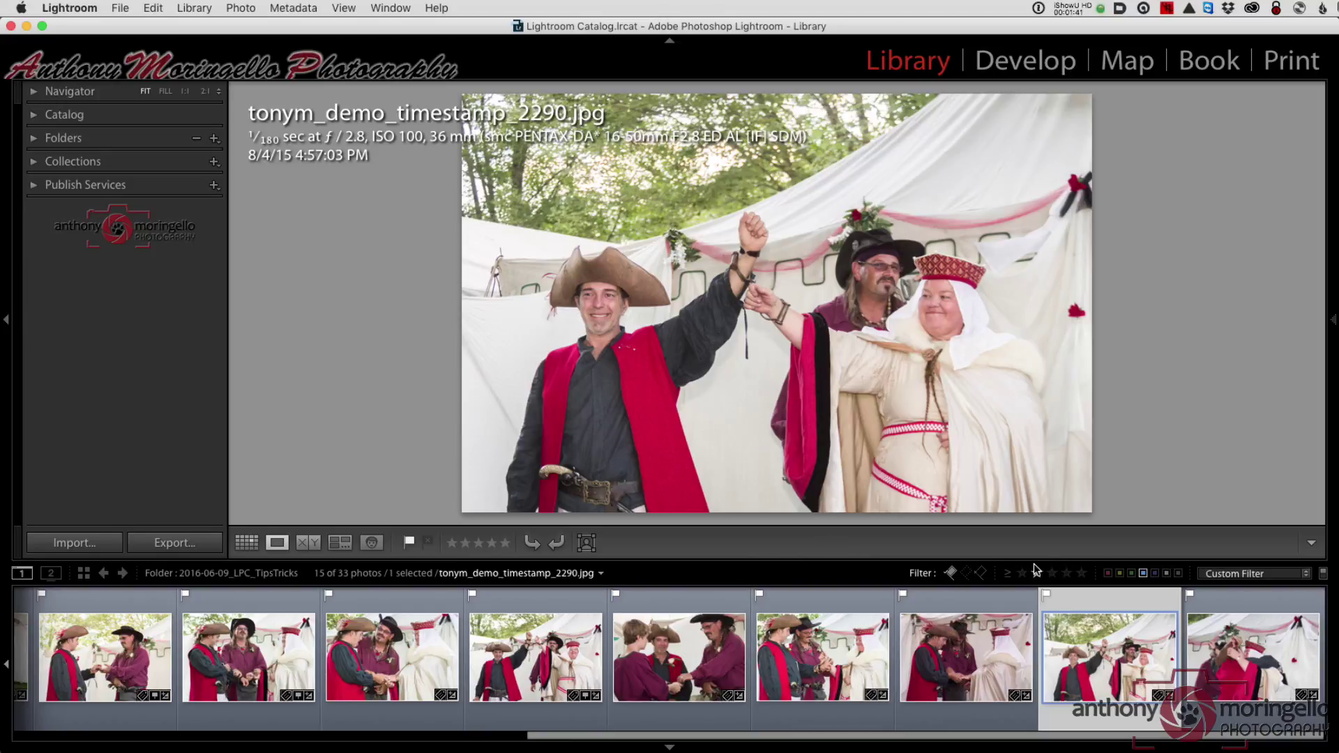
# - Turn off the flagged-photo filter and view each of the three clock reference photos at the start of the sequence
pyautogui.click(952, 574)
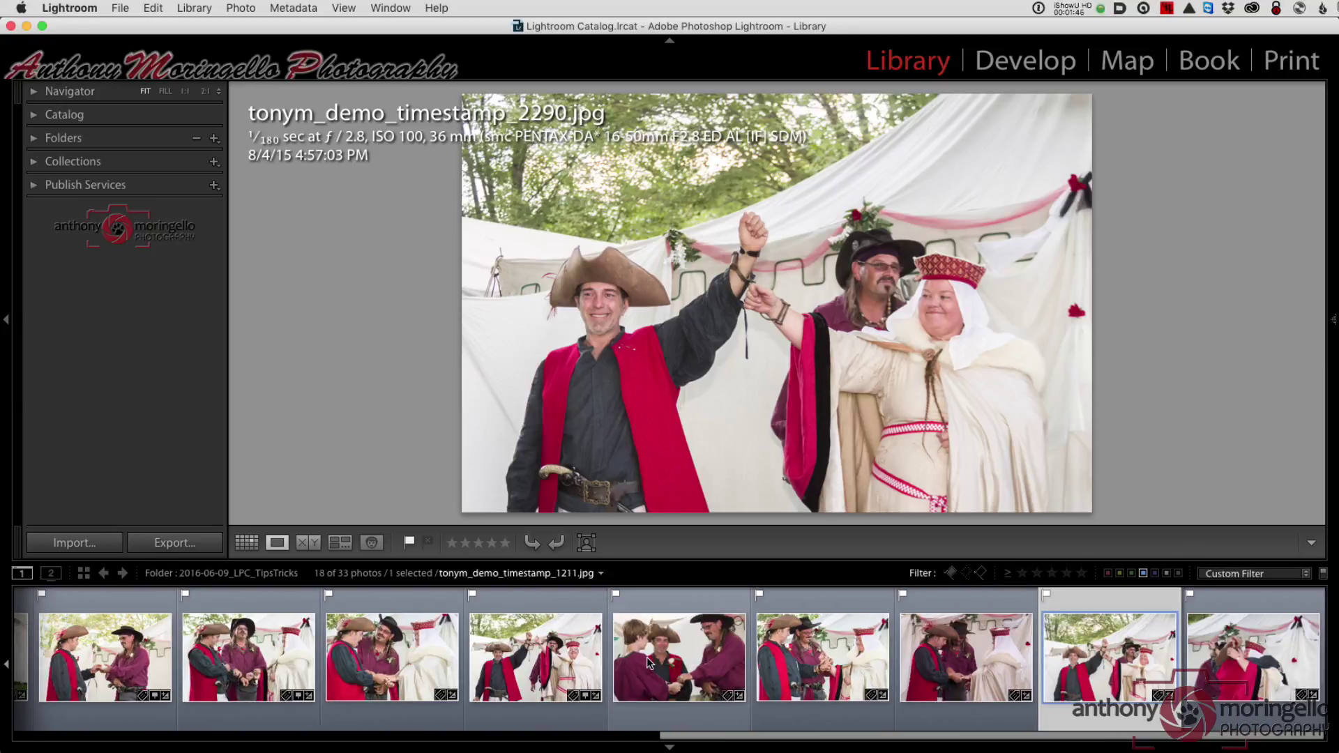
pyautogui.hscroll(-10, 646, 657)
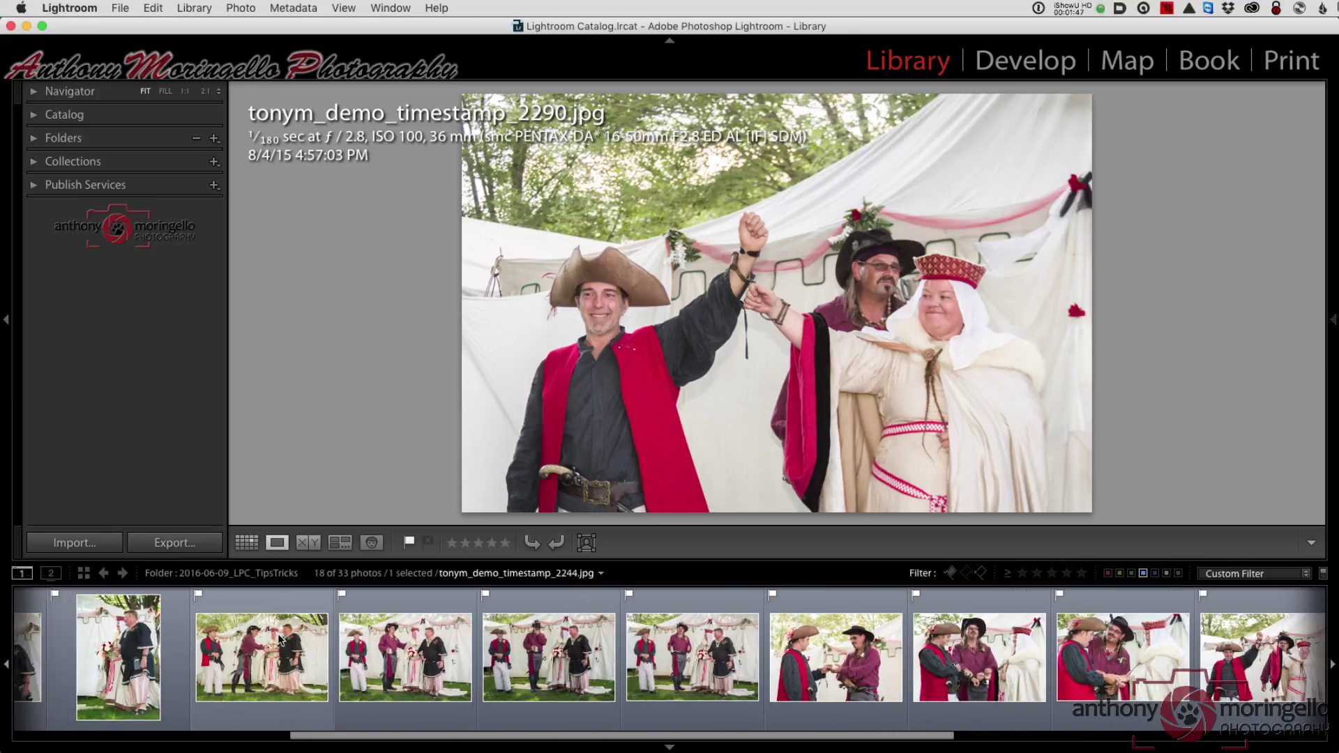
pyautogui.hscroll(-10, 278, 633)
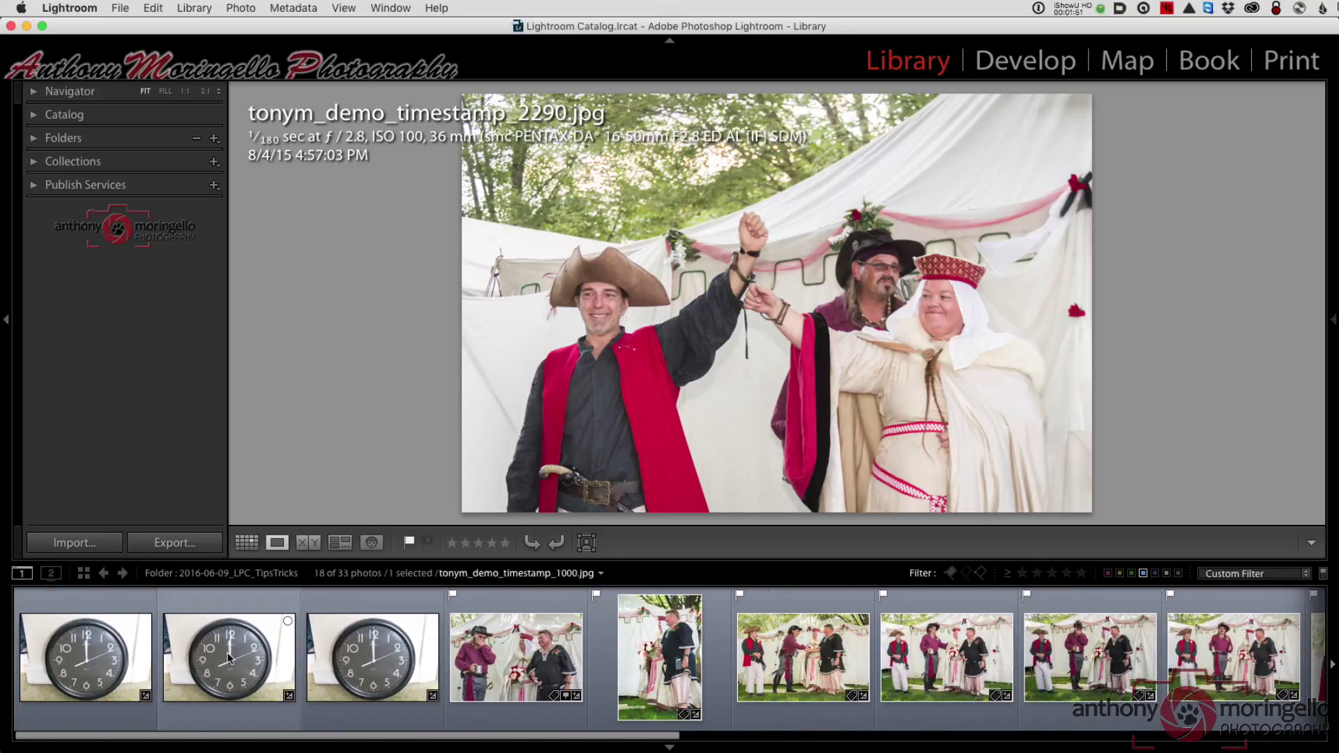
pyautogui.click(94, 663)
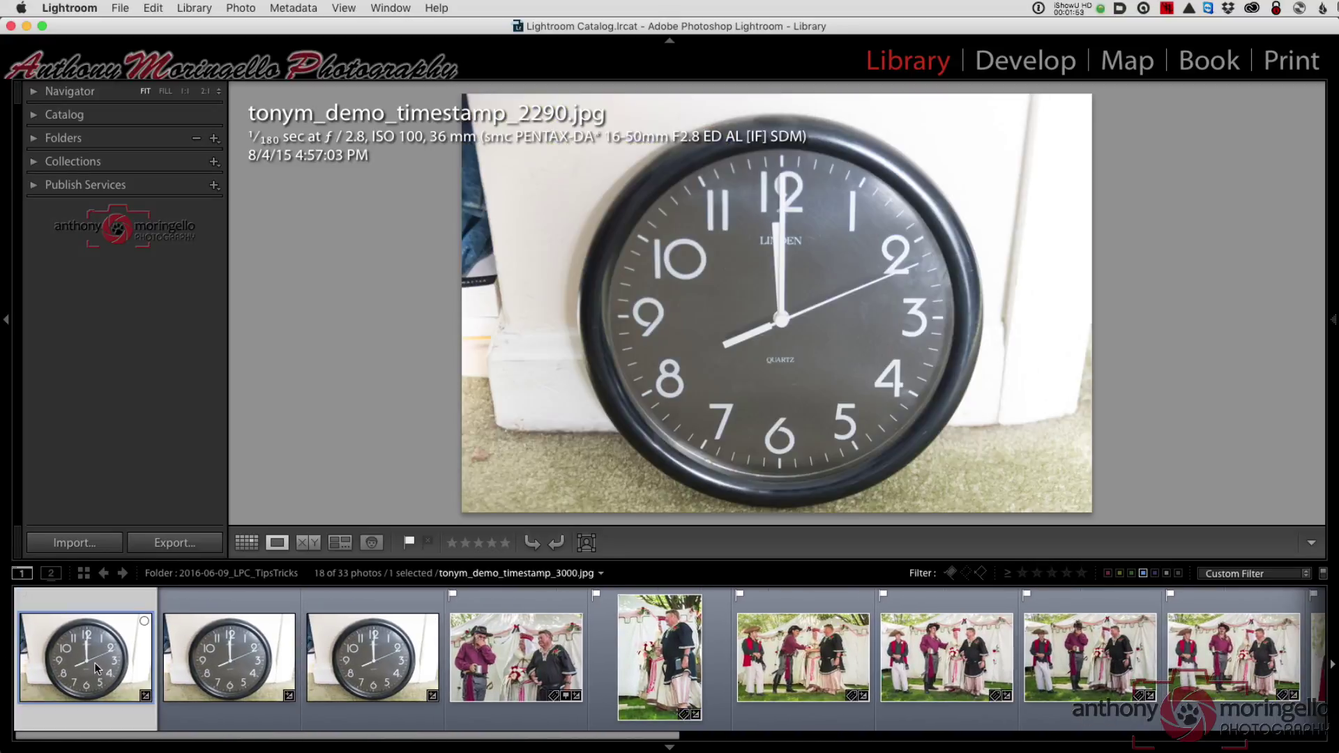
pyautogui.click(186, 659)
pyautogui.click(374, 667)
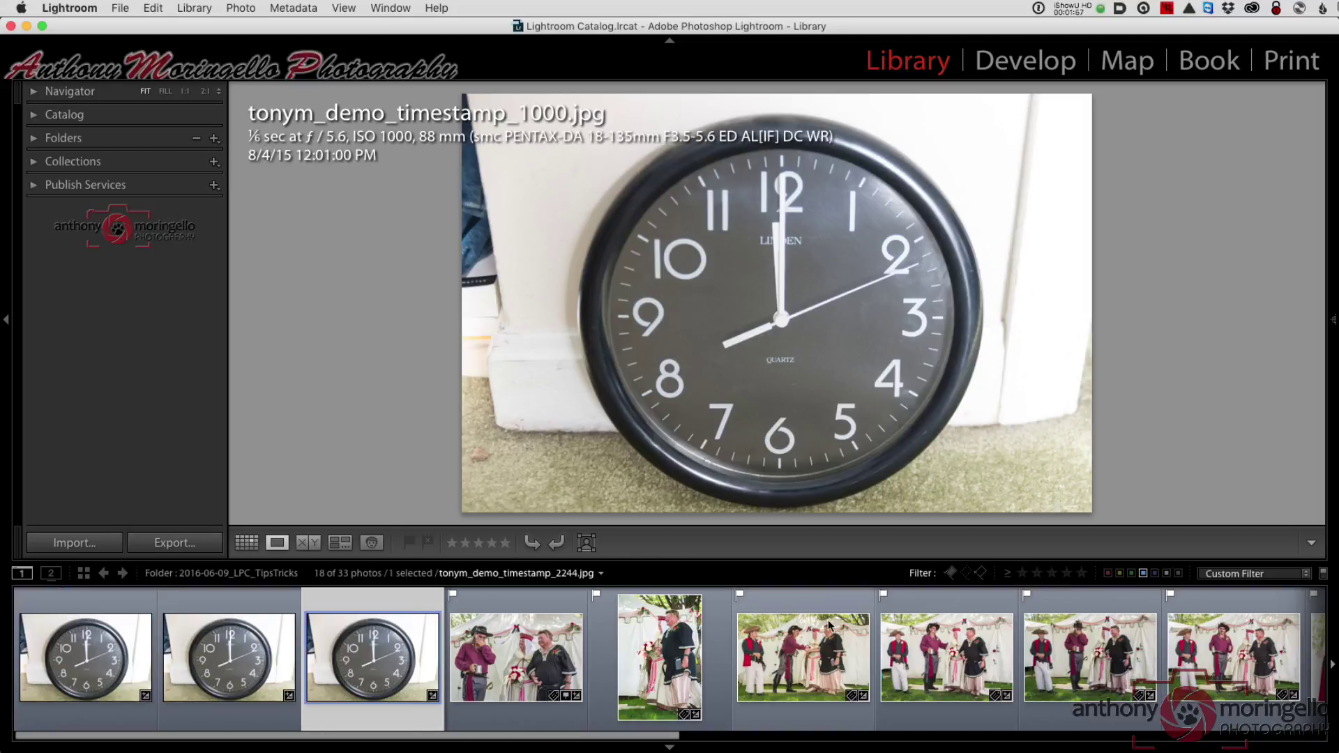
pyautogui.moveTo(829, 625)
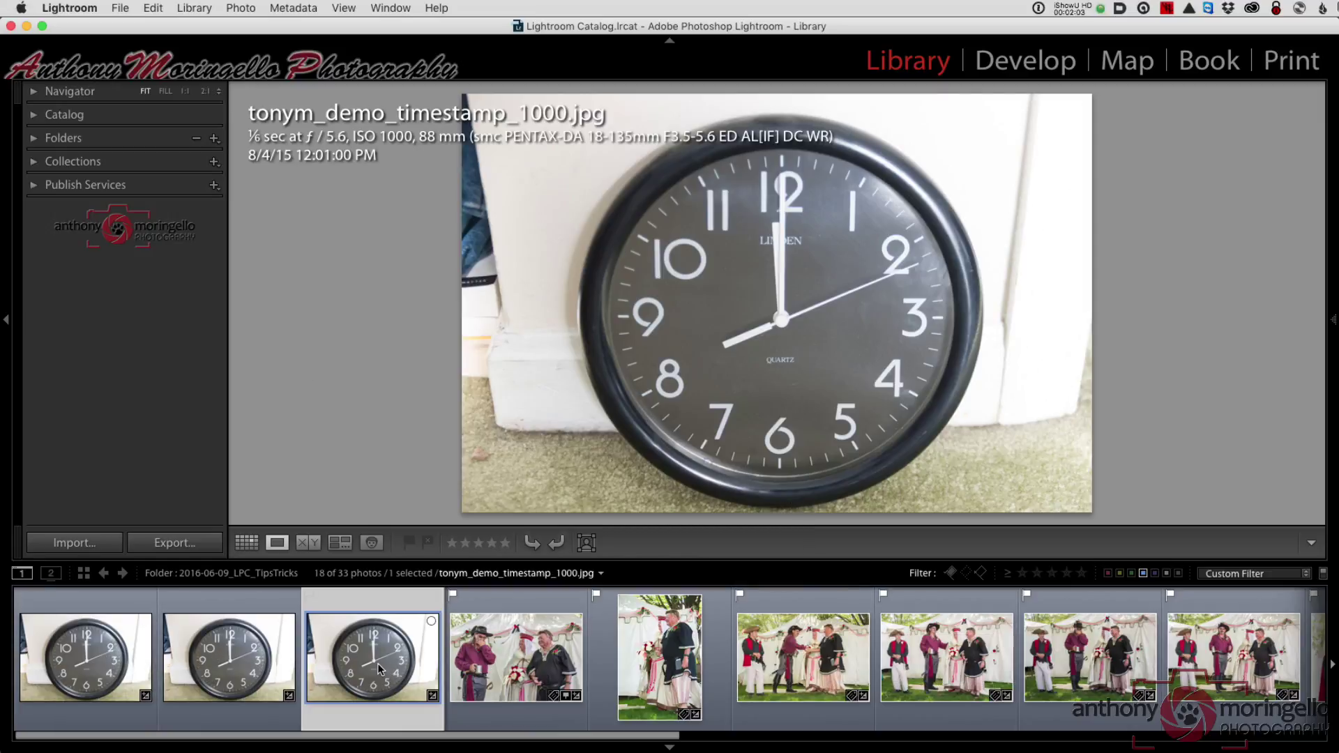
pyautogui.moveTo(377, 657)
# - Show the photos as a grid and filter them by metadata to the PENTAX K-3 camera
pyautogui.press('g')
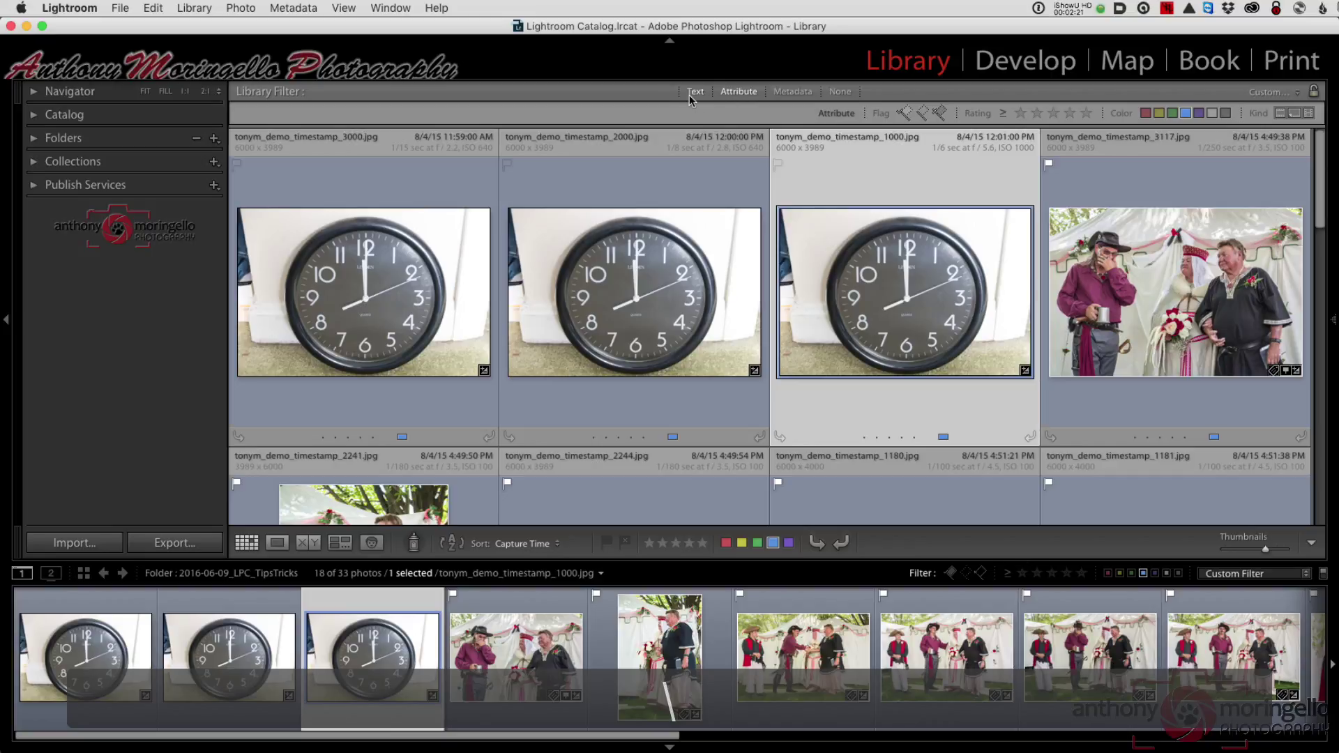
pyautogui.click(798, 91)
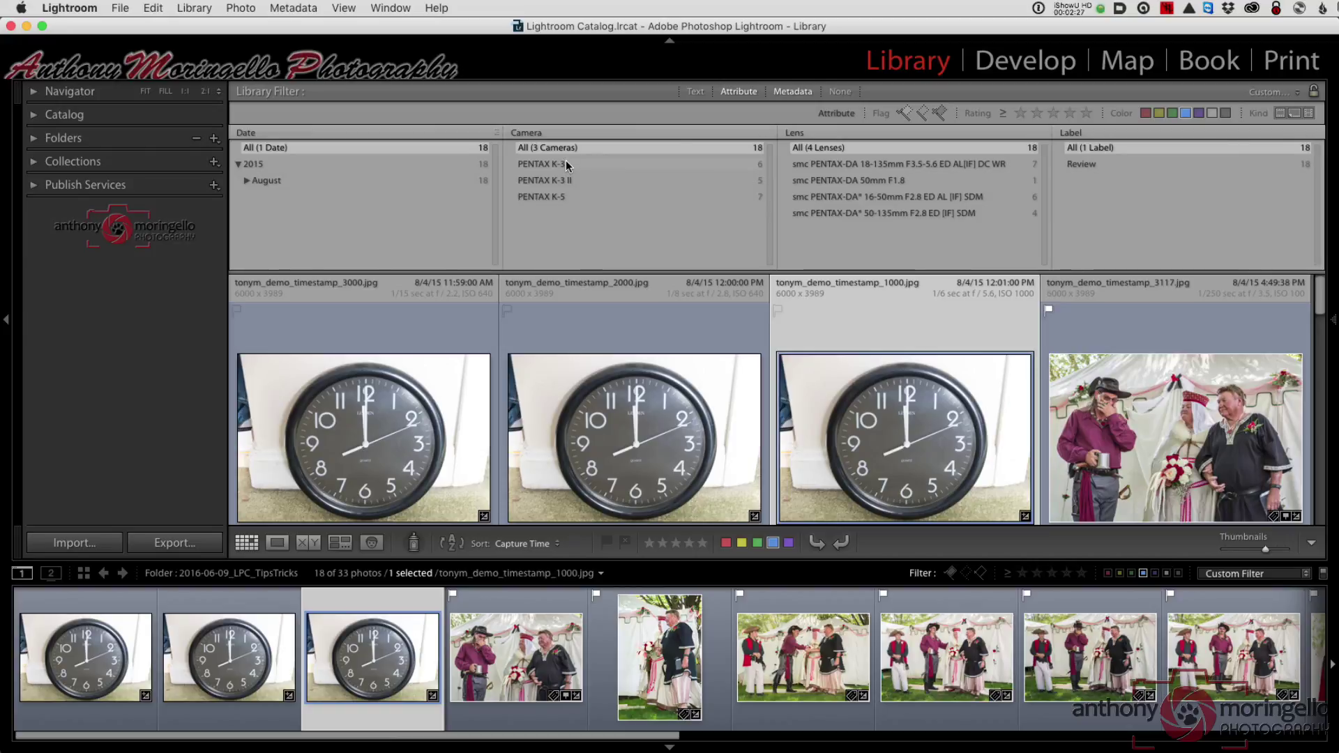
pyautogui.click(567, 164)
pyautogui.scroll(-5, 344, 363)
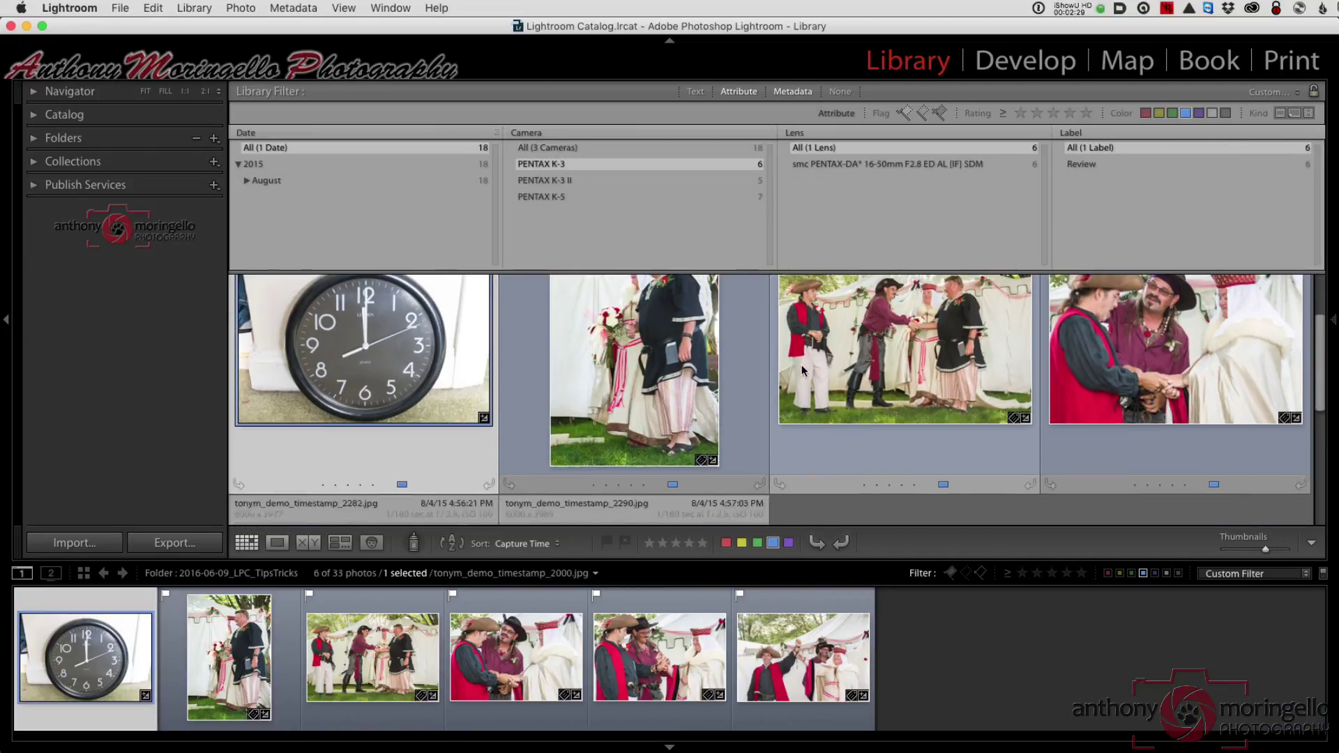
pyautogui.scroll(5, 328, 349)
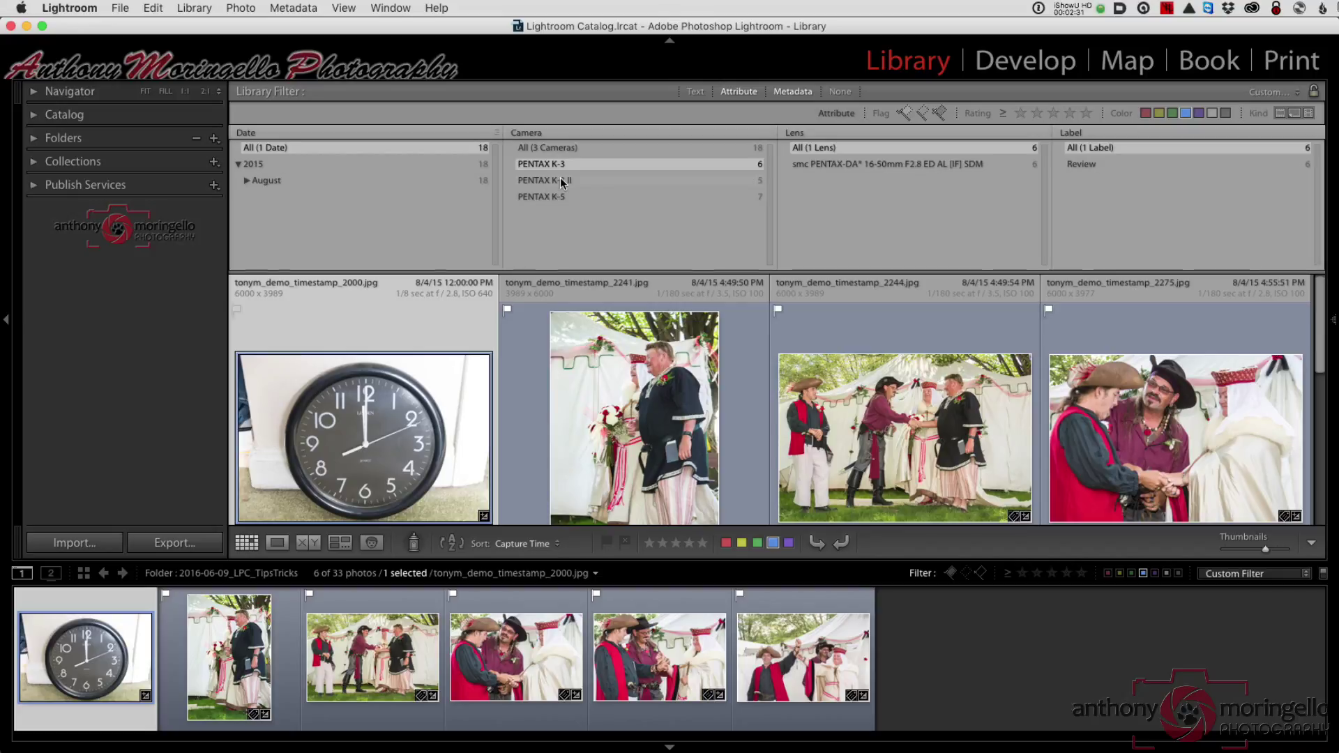
# - Compare the photos from the PENTAX K-3 II, PENTAX K-5 and PENTAX K-3, with thumbnails large enough to read the capture times
pyautogui.click(560, 180)
pyautogui.moveTo(1265, 549); pyautogui.dragTo(1255, 549)
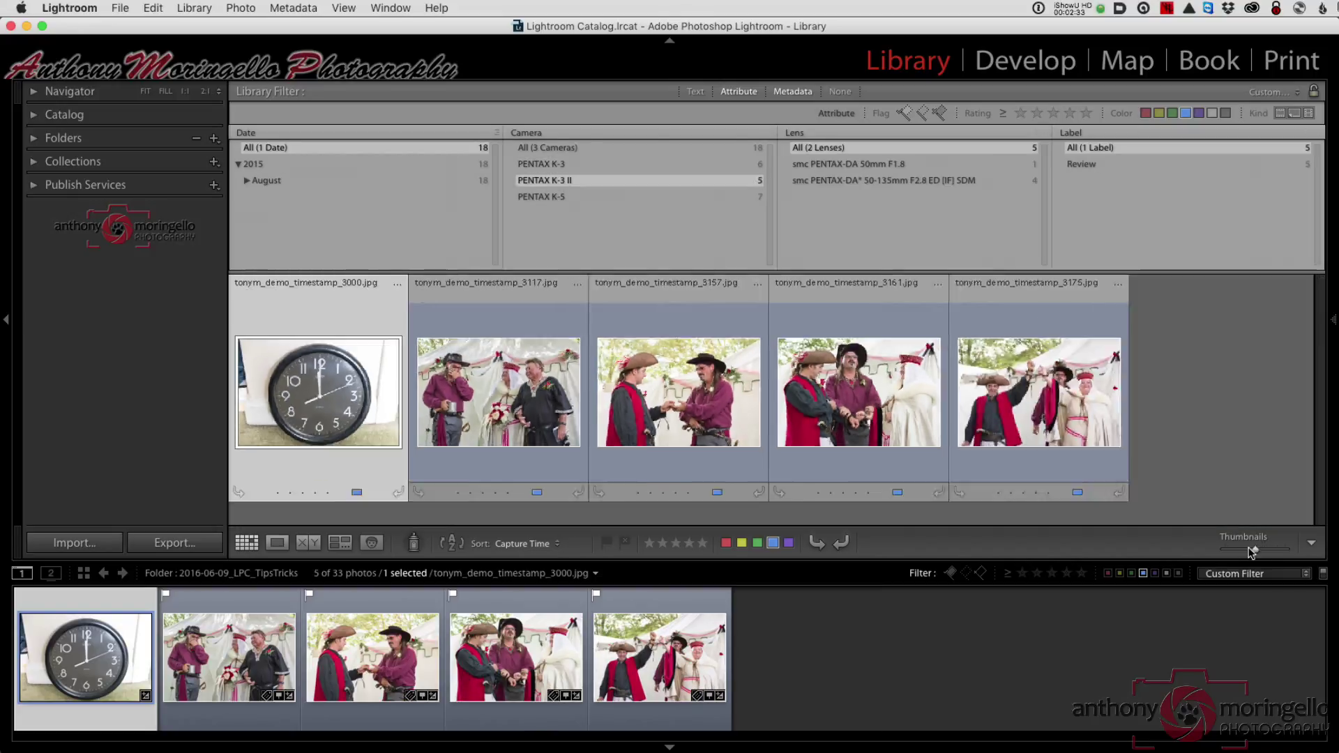
pyautogui.click(573, 195)
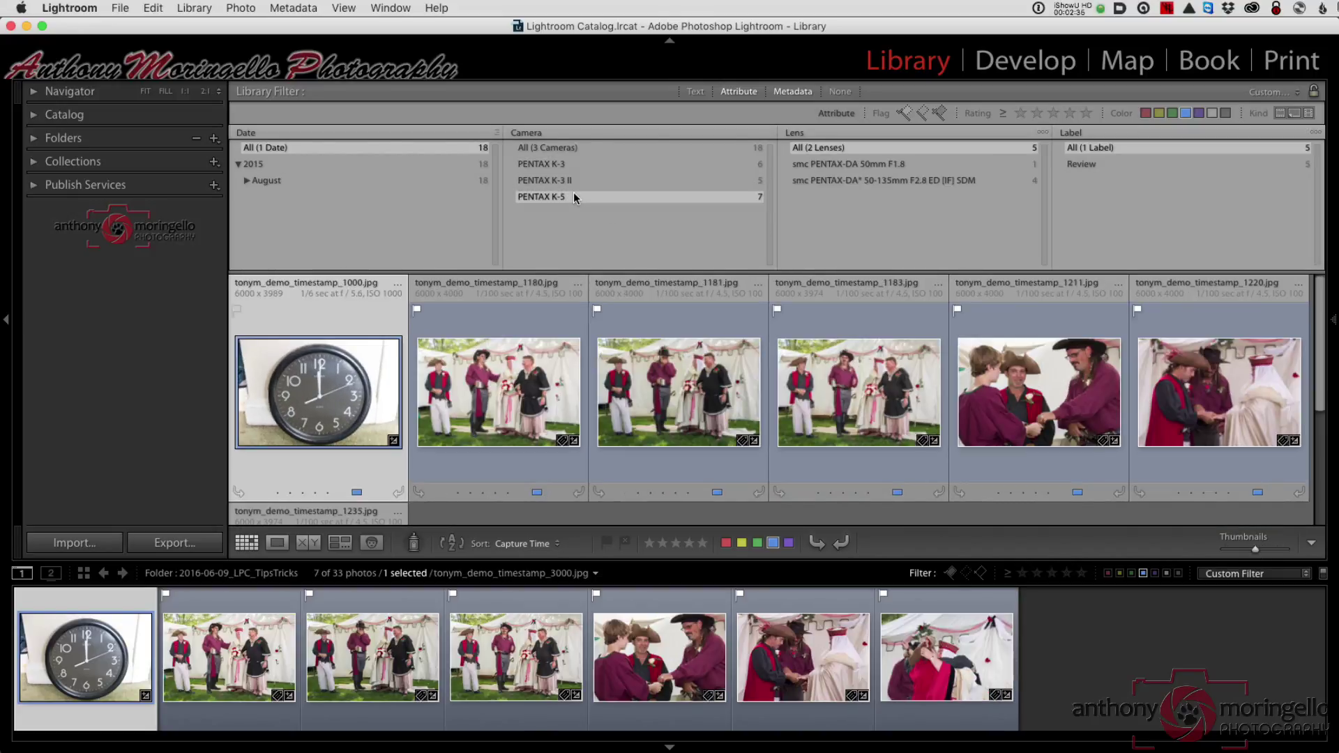
pyautogui.click(538, 165)
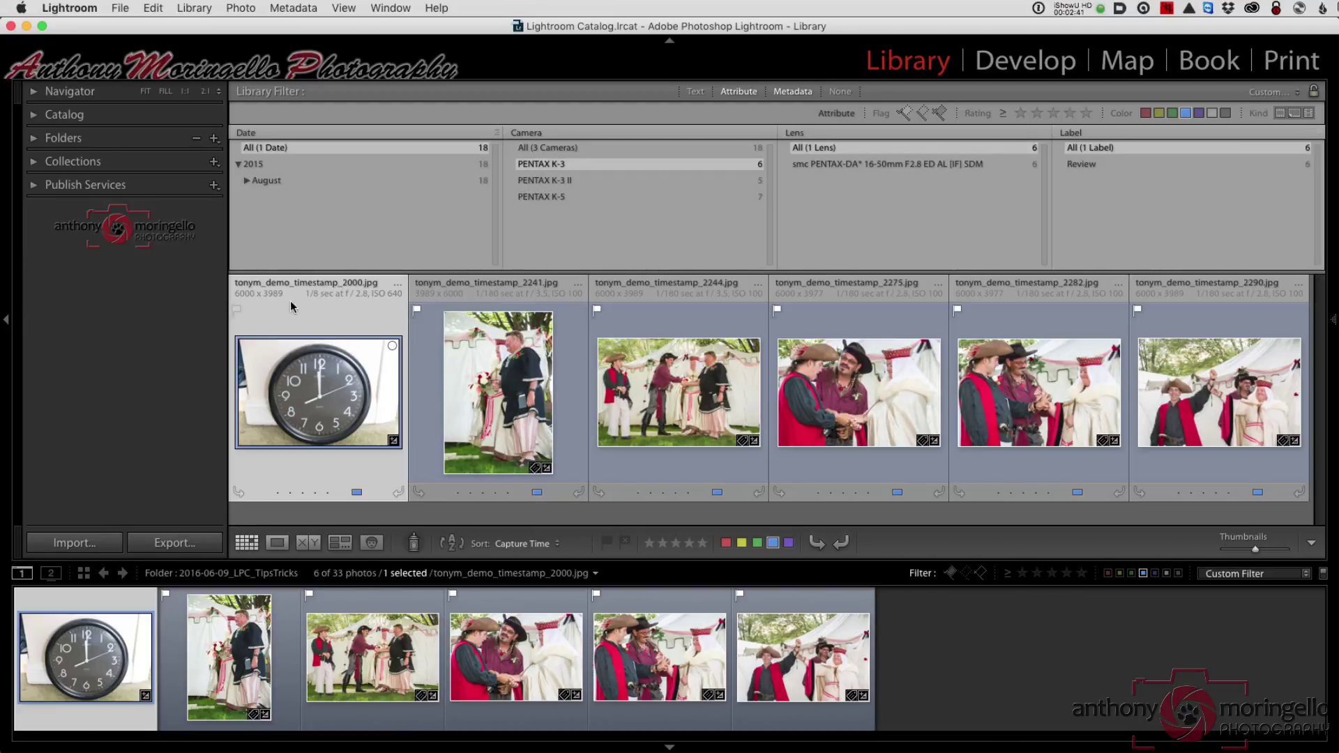
pyautogui.moveTo(1256, 553); pyautogui.dragTo(1267, 551)
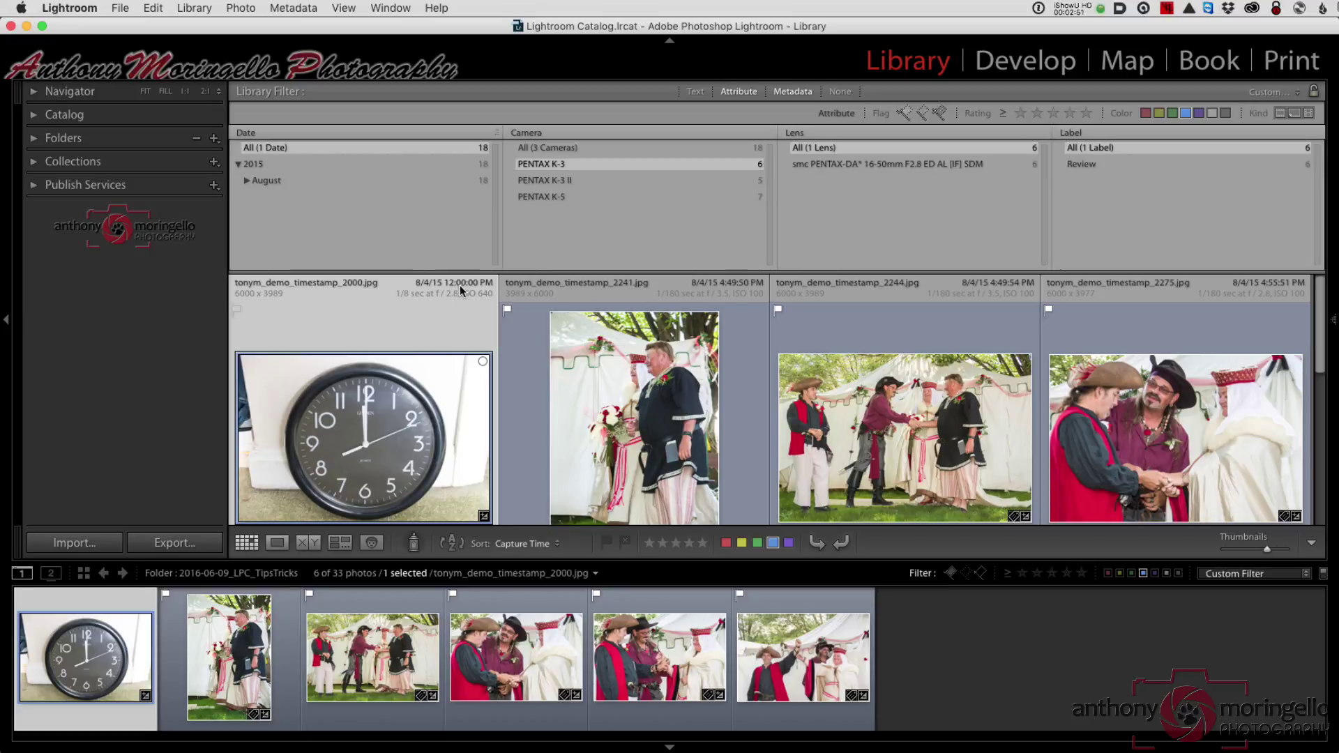
# - Filter the grid to the PENTAX K-3 II and select all of its photos, with the clock photo as the active one
pyautogui.click(561, 180)
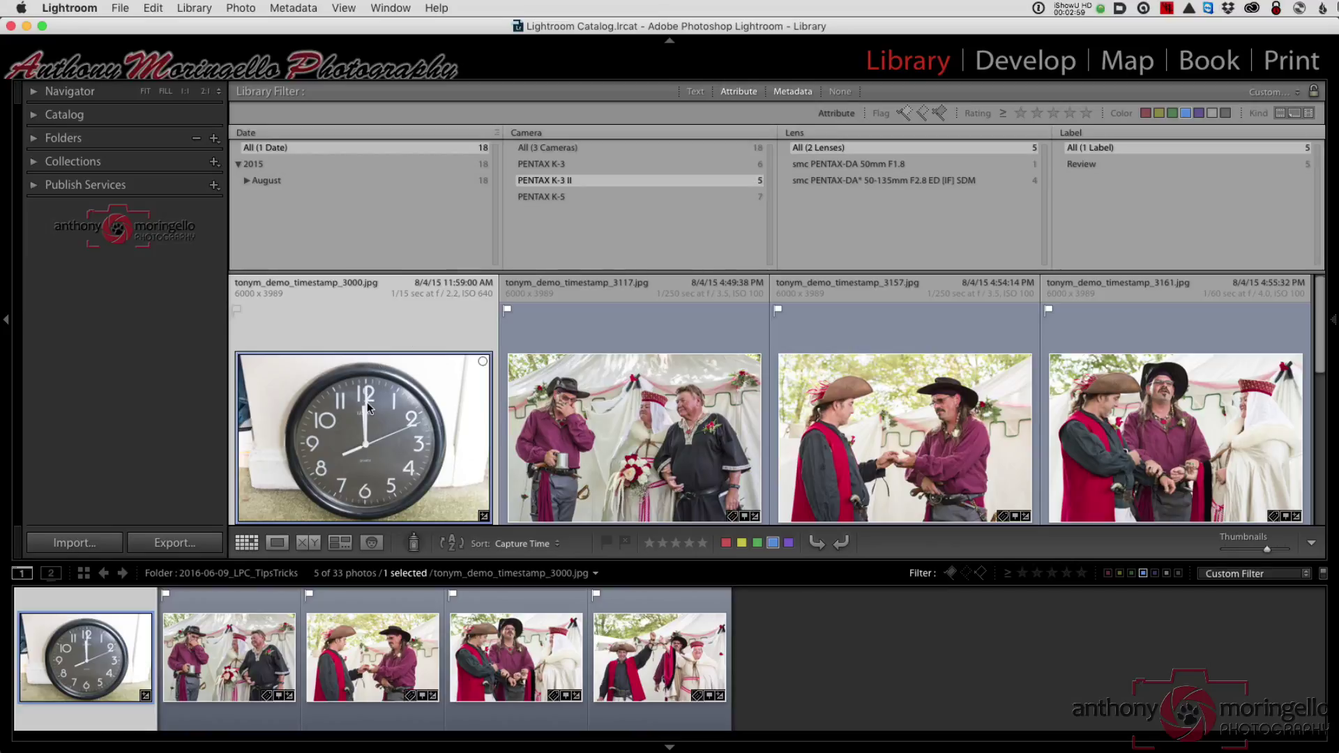
pyautogui.moveTo(370, 403)
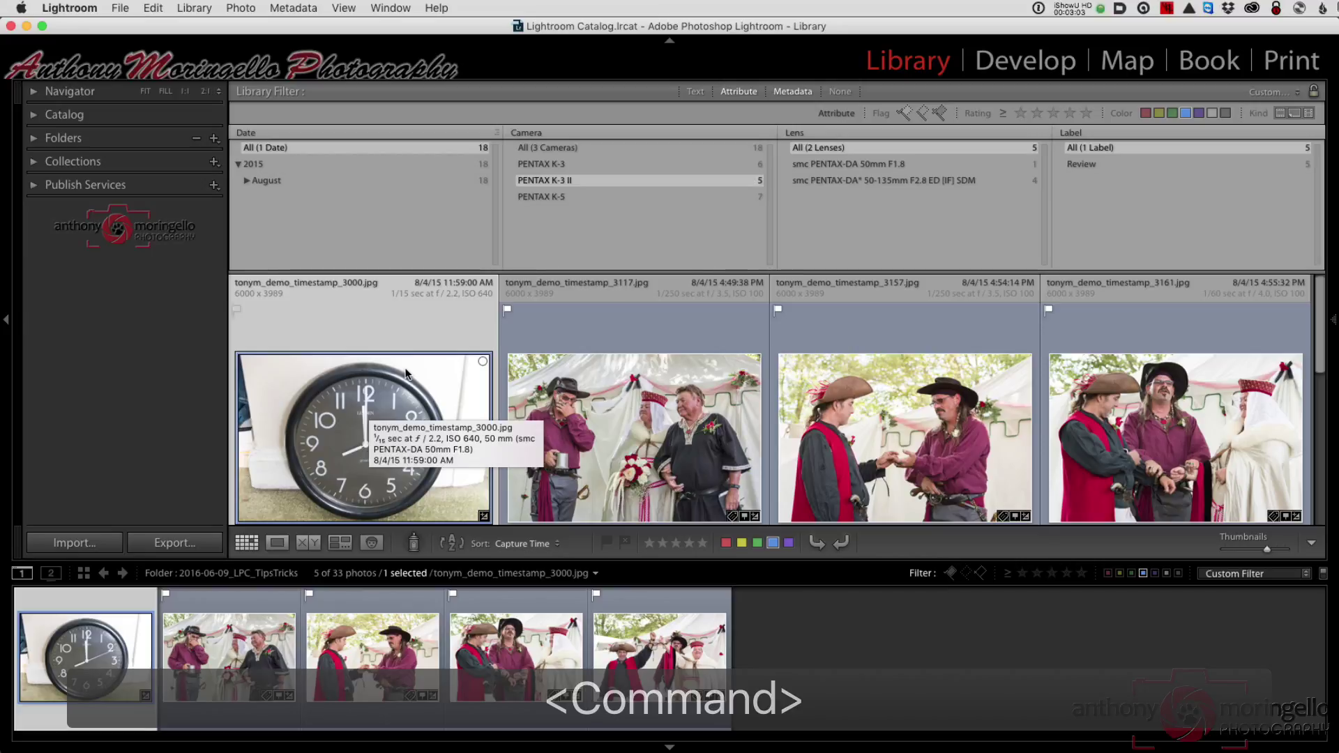
pyautogui.press('super+a')
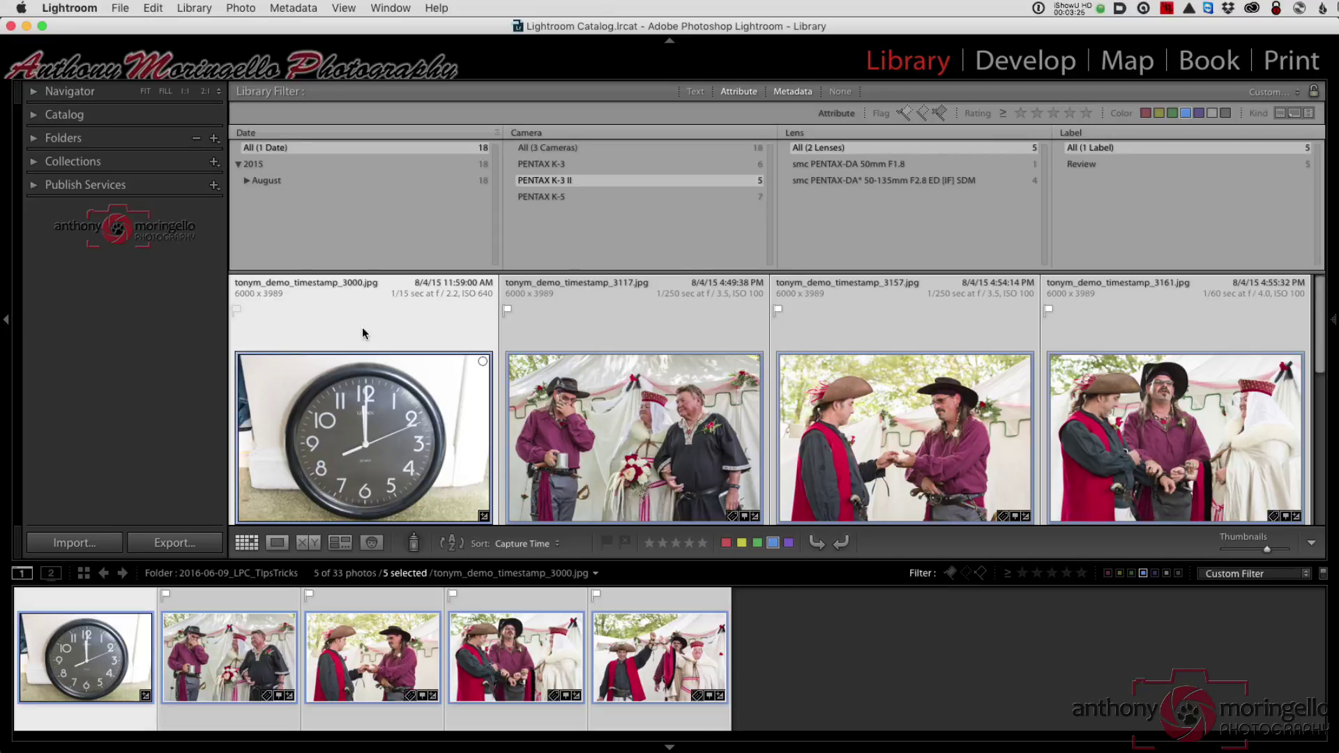
# - Open Edit Capture Time for the selected photos, review the adjustment types, and choose Adjust to a specified date and time
pyautogui.click(292, 8)
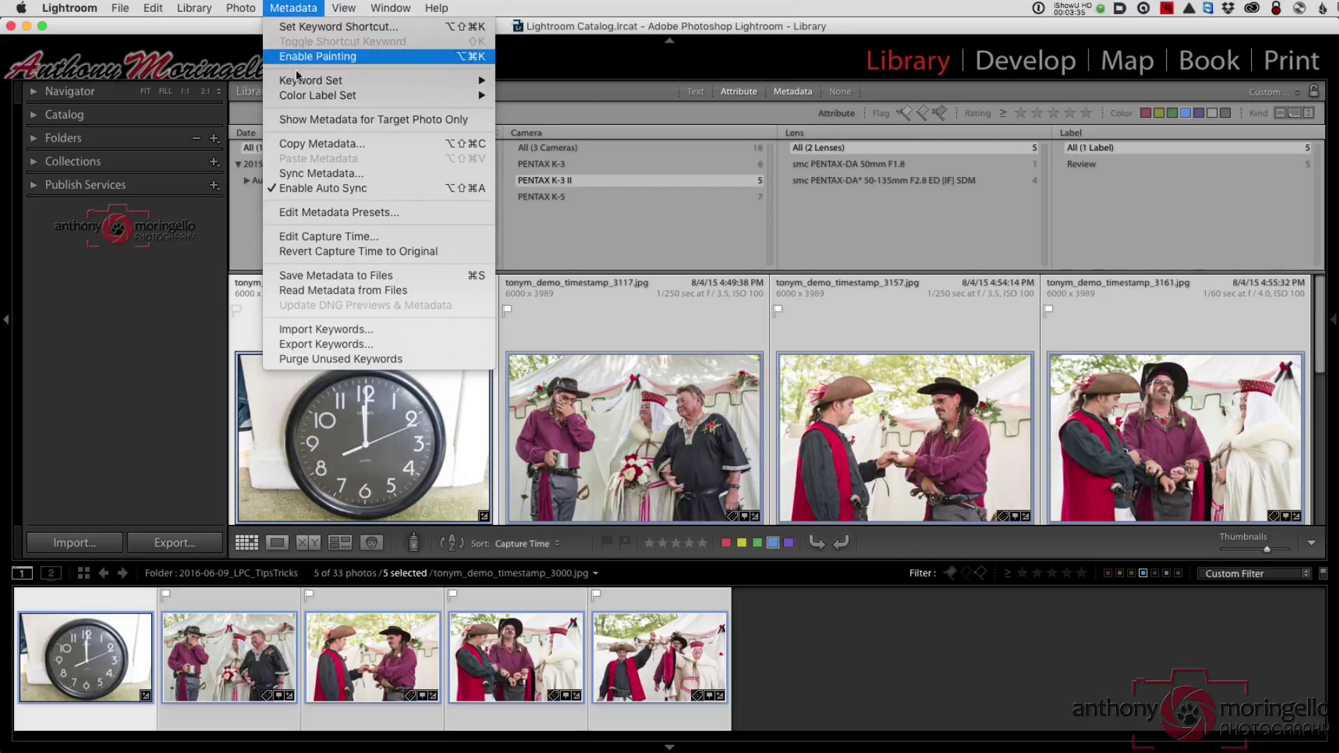
pyautogui.click(307, 237)
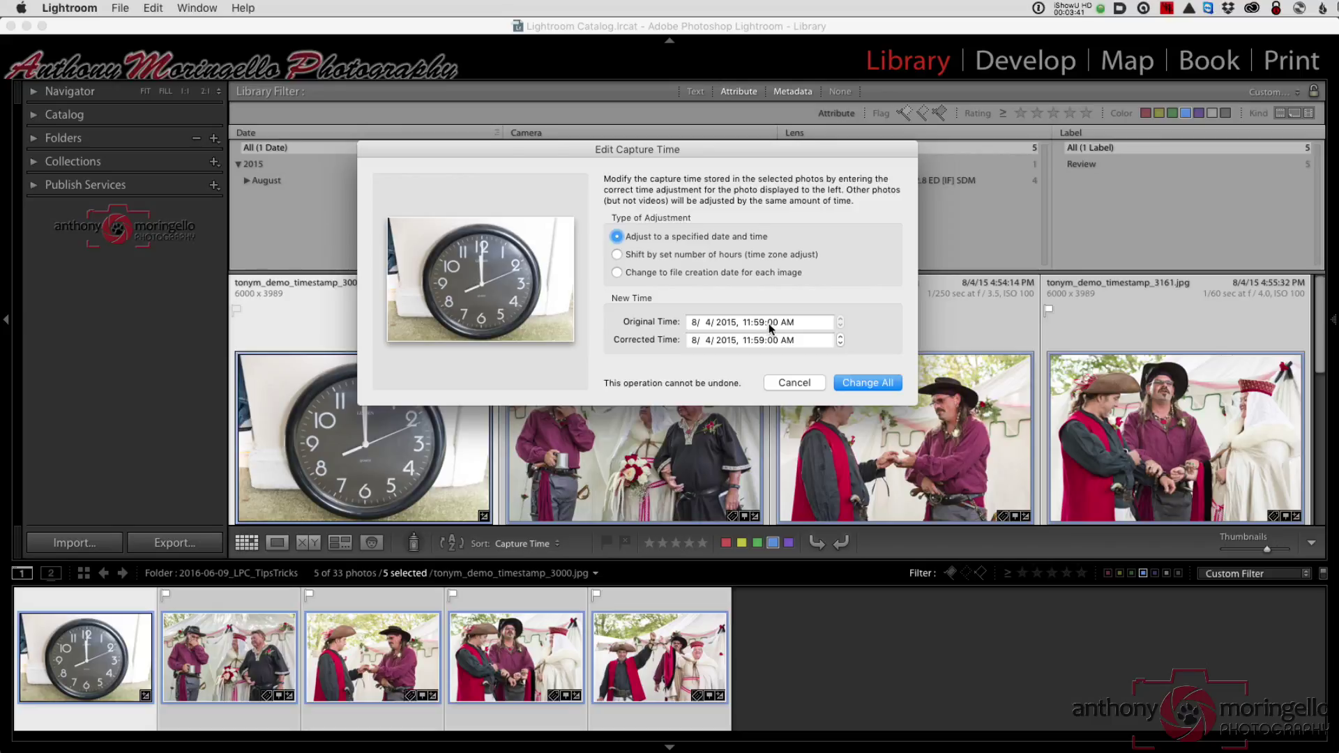
pyautogui.click(647, 260)
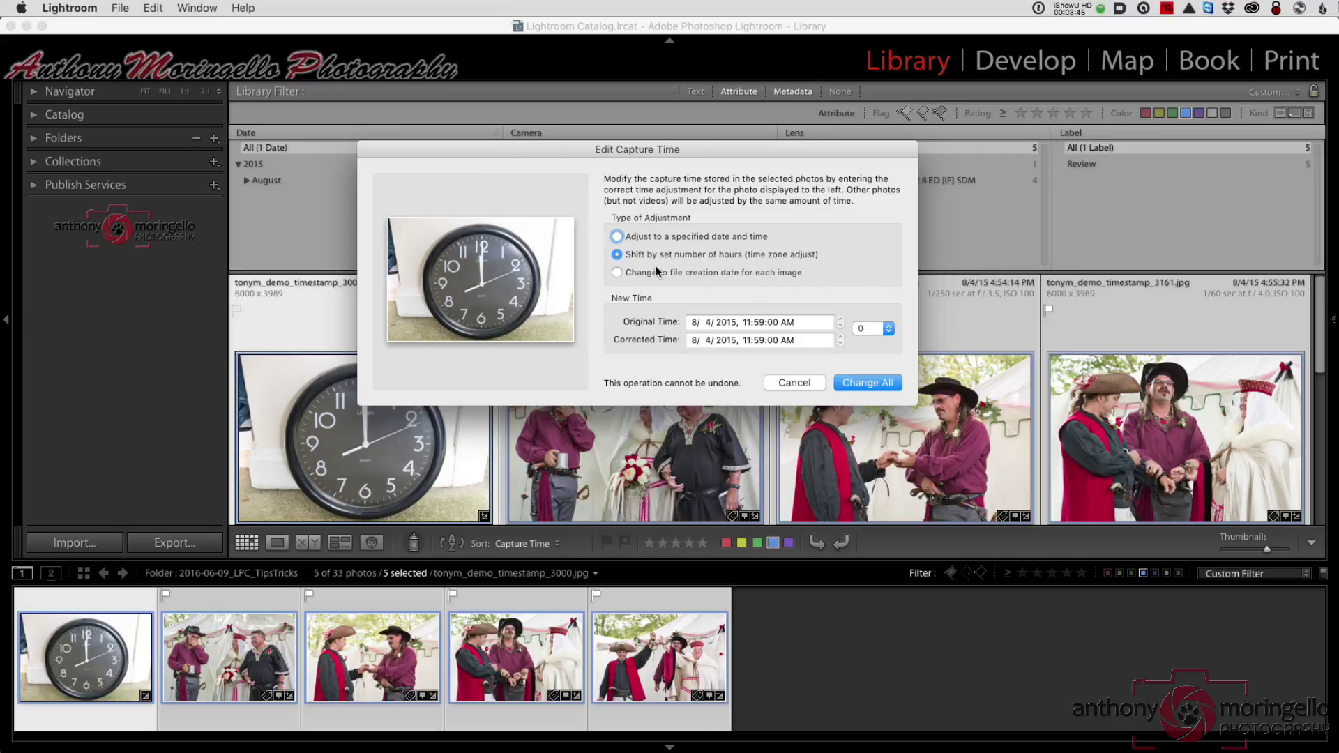
pyautogui.click(689, 275)
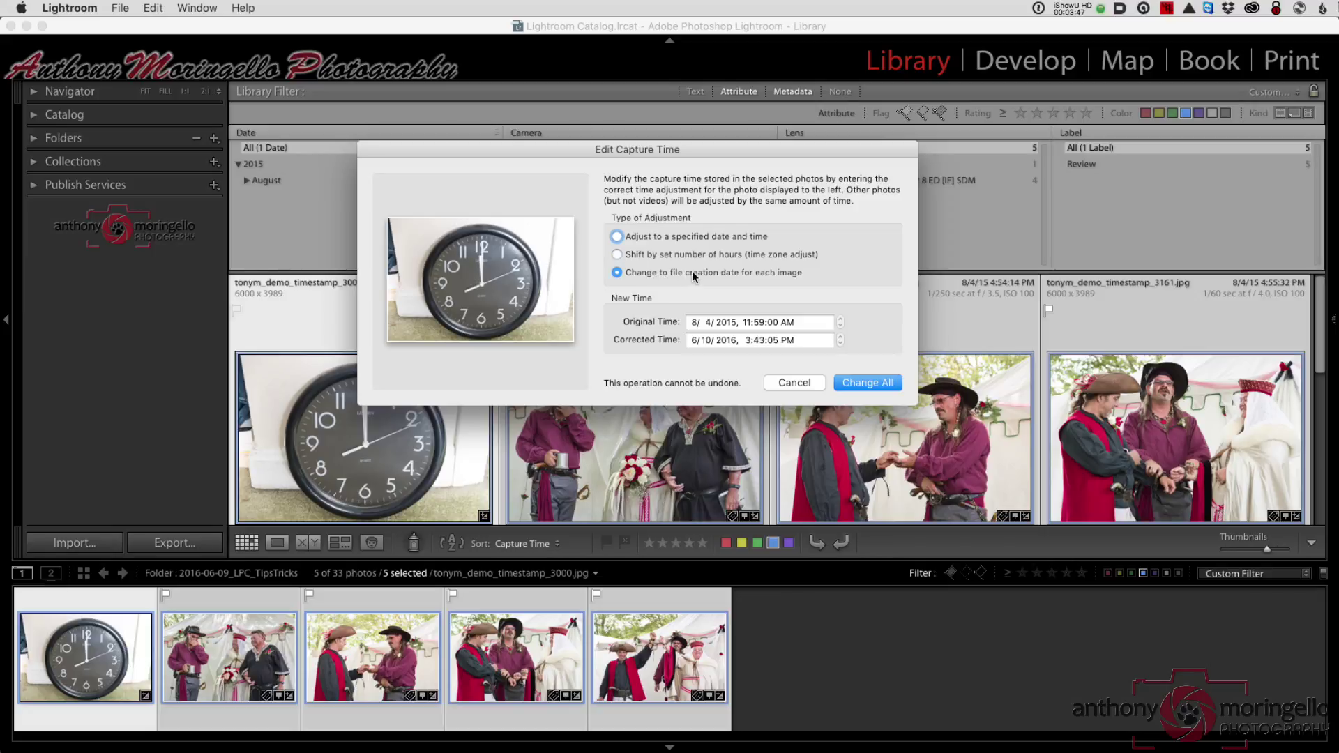
pyautogui.click(661, 243)
pyautogui.moveTo(792, 158); pyautogui.dragTo(811, 54)
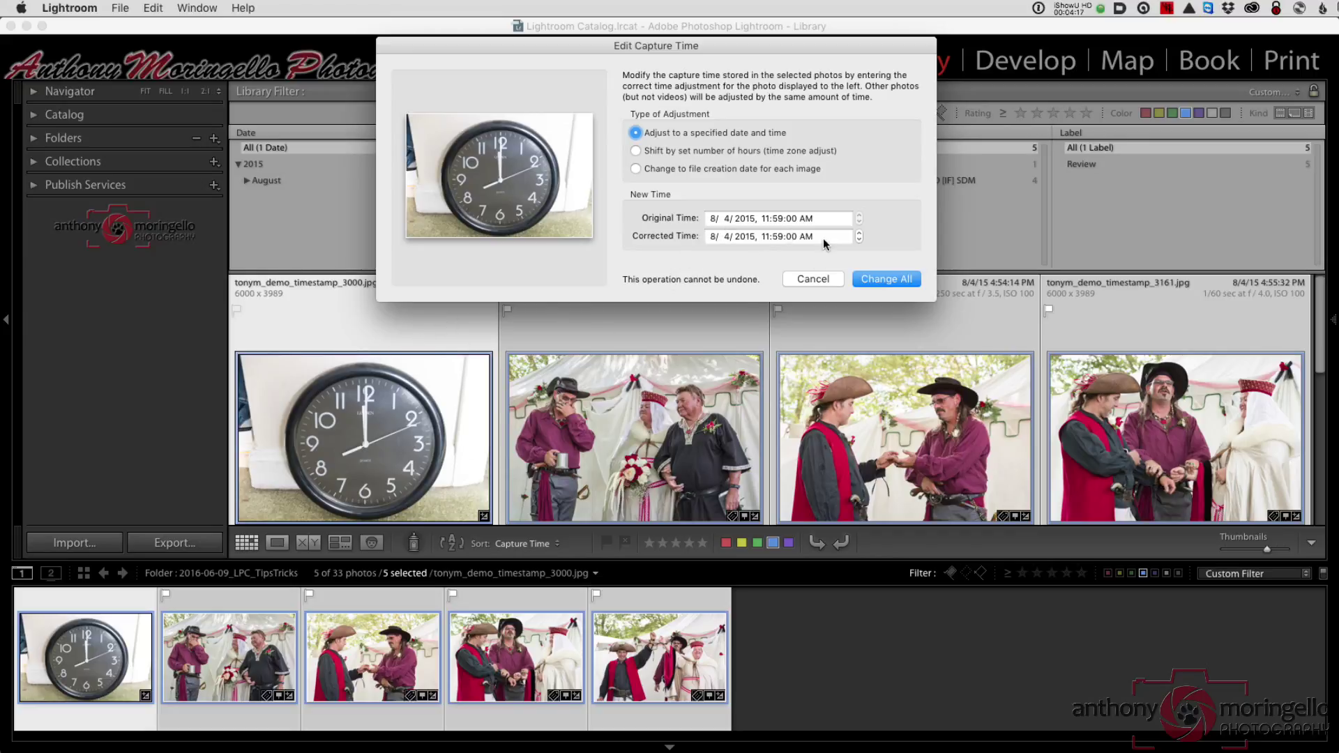
# - Set the corrected time of the clock photo to 12:00:00 PM, keeping the date 8/4/2015
pyautogui.click(778, 237)
pyautogui.moveTo(771, 46); pyautogui.dragTo(844, 42)
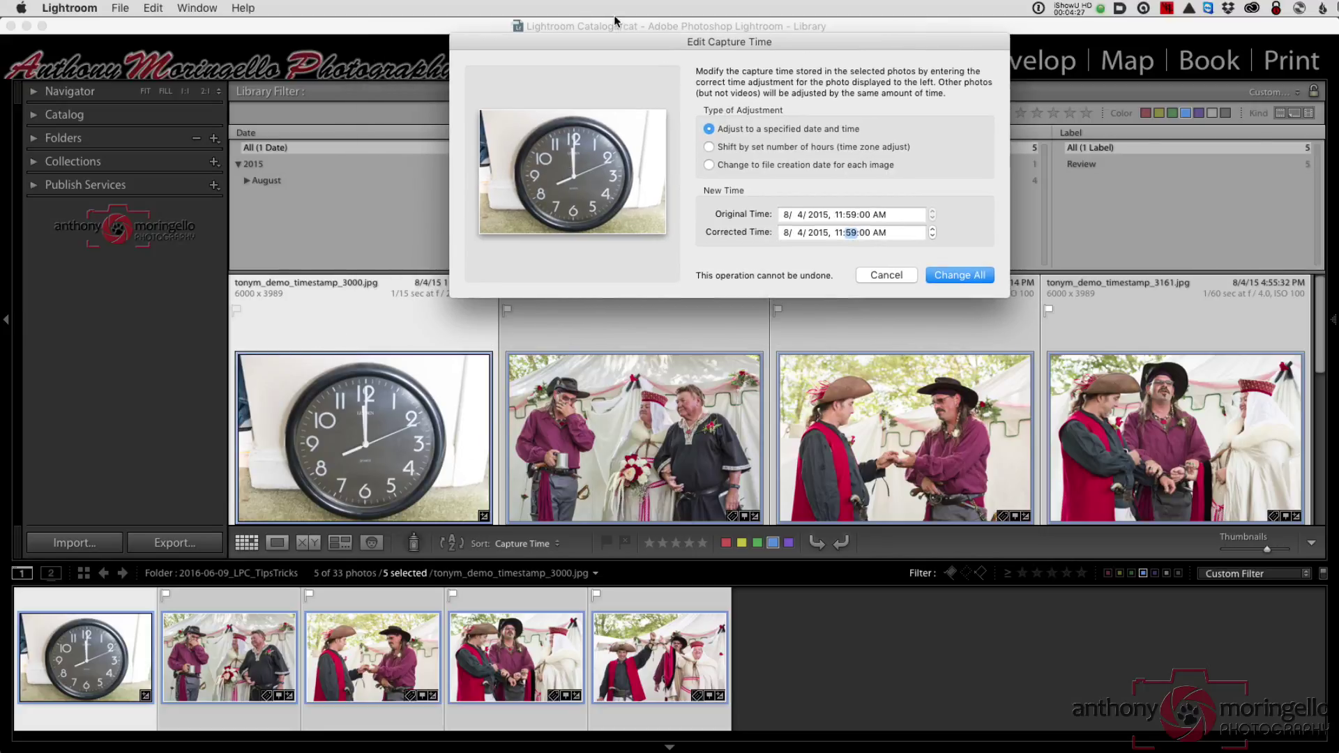
pyautogui.moveTo(572, 46); pyautogui.dragTo(648, 44)
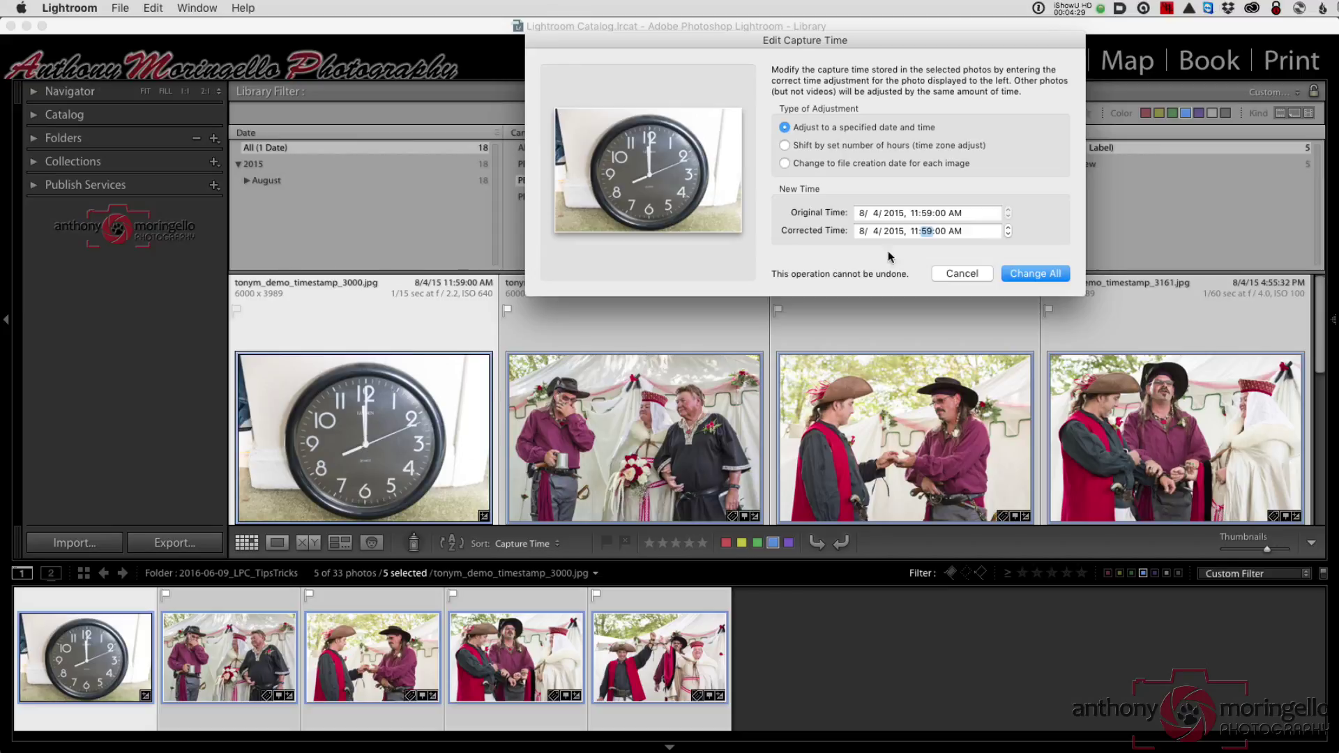
pyautogui.click(917, 231)
pyautogui.write('12:00')
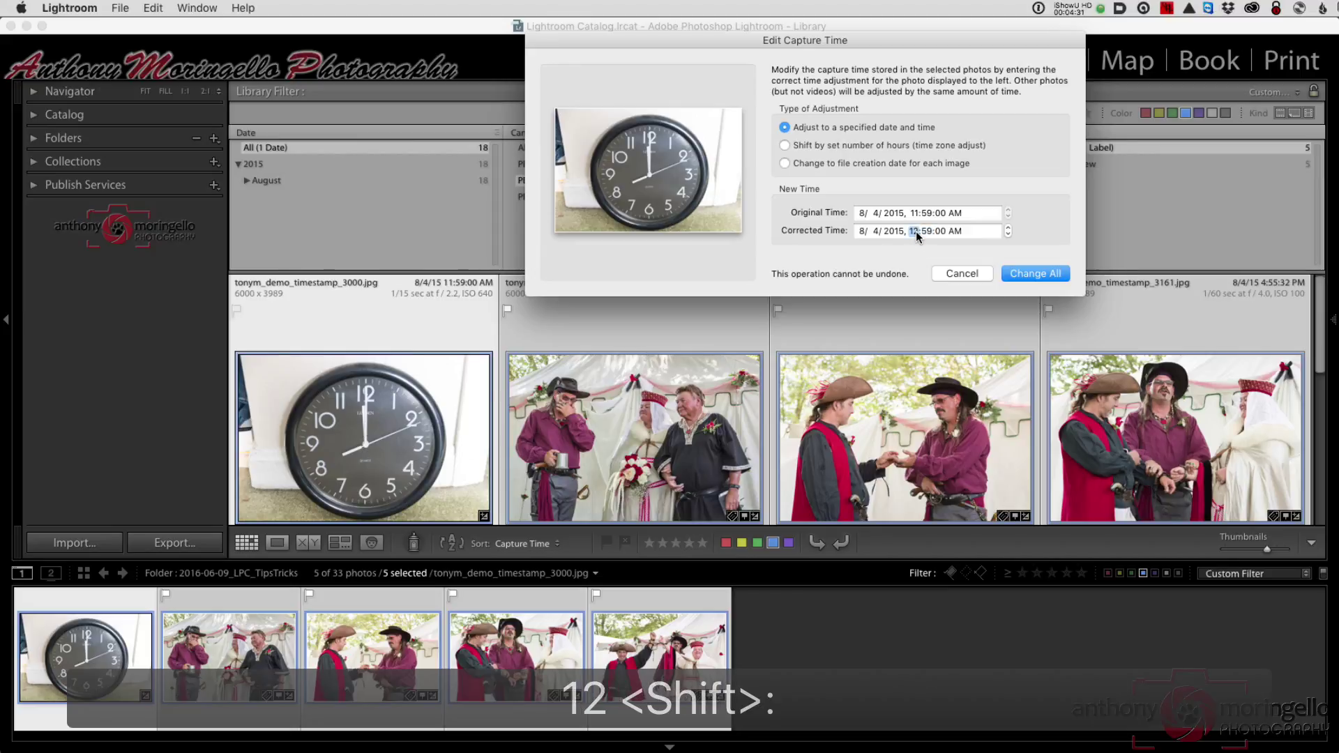
pyautogui.write('p')
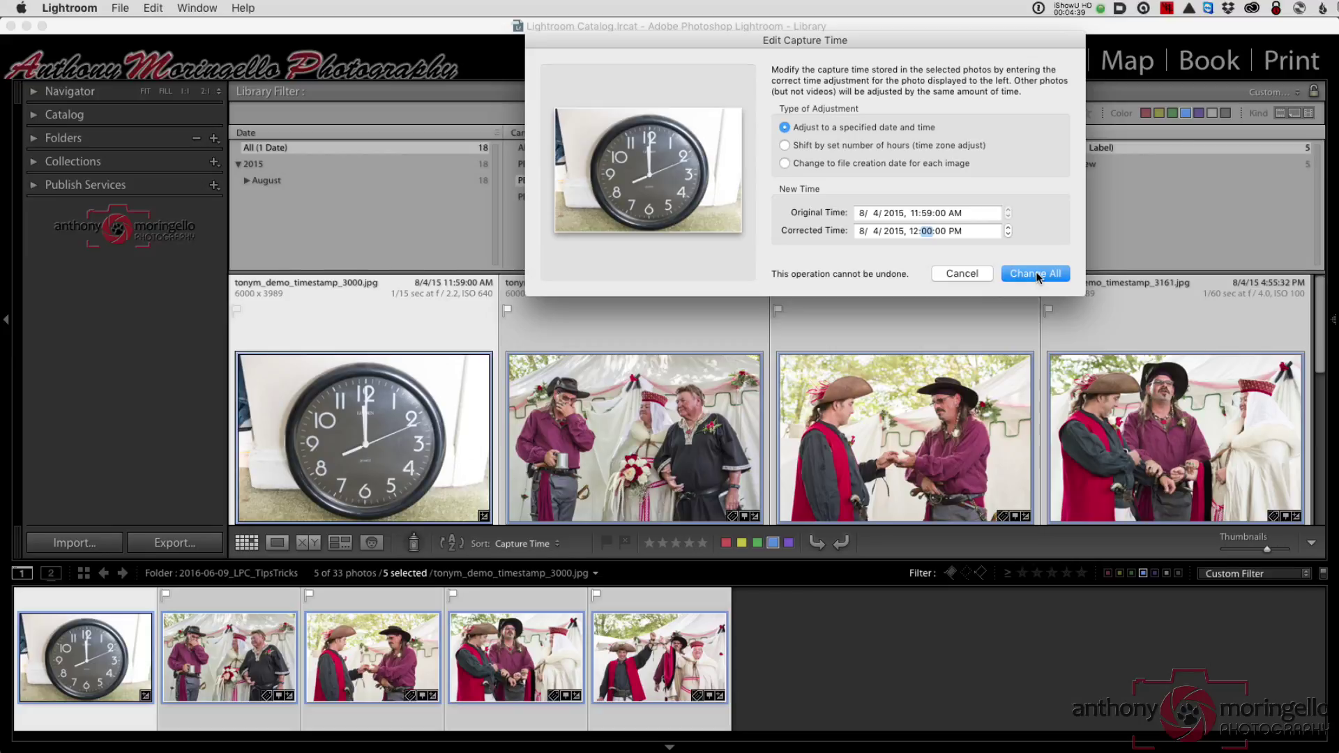
# - Apply the corrected capture time to all selected PENTAX K-3 II photos
pyautogui.click(1037, 274)
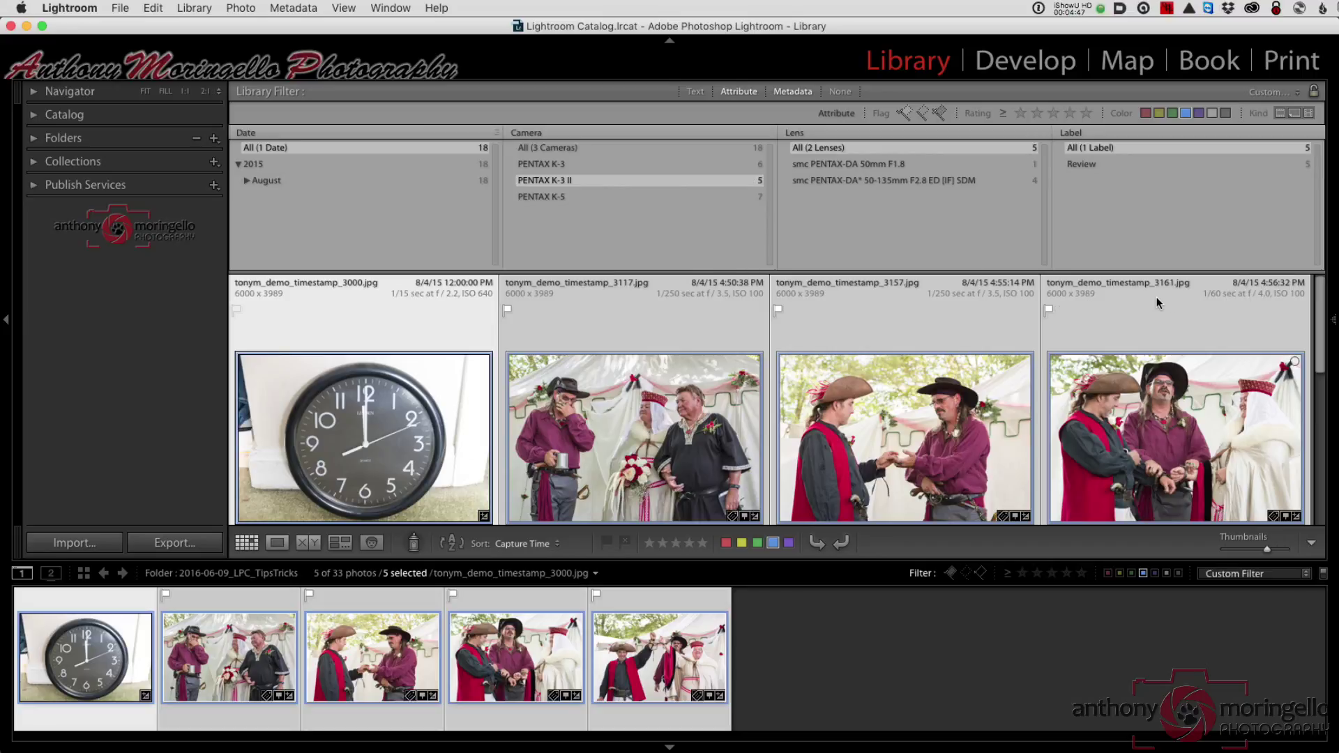
# - Filter the grid to the PENTAX K-5 and select all of its photos, keeping the clock photo active
pyautogui.click(576, 197)
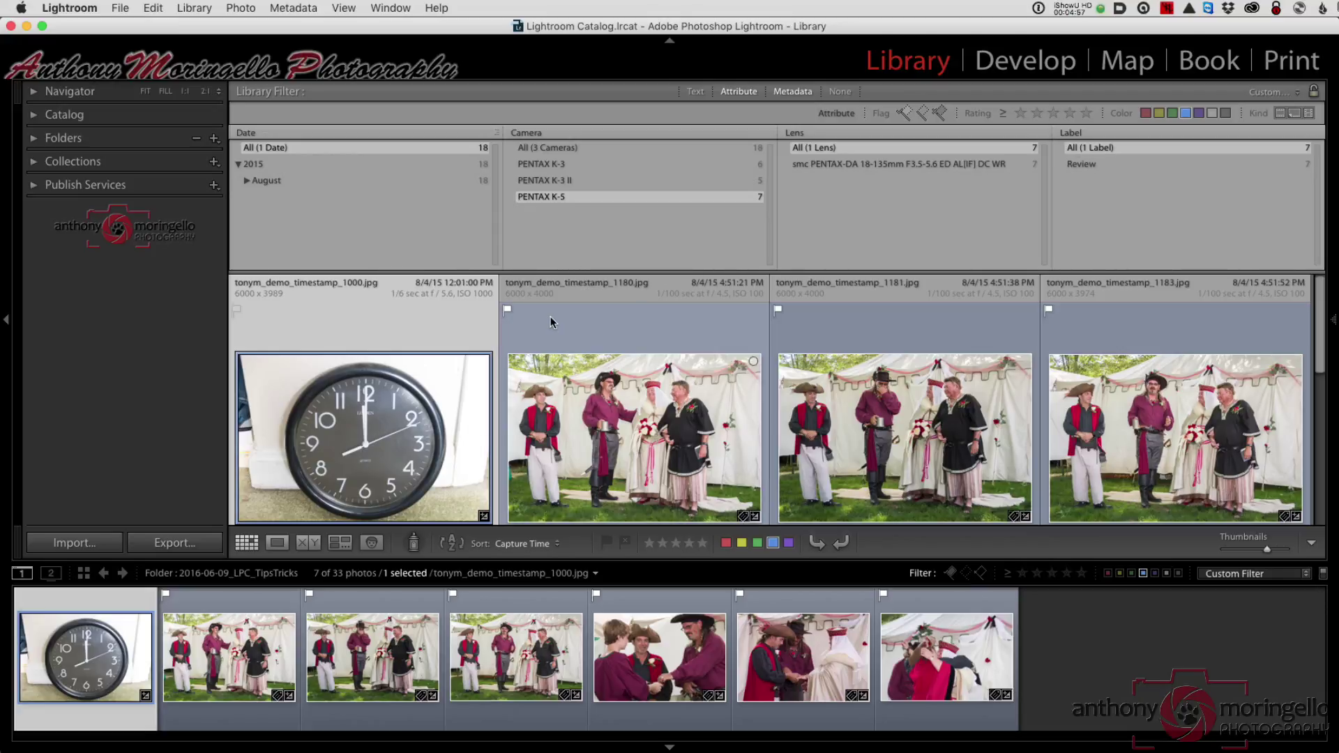
pyautogui.press('super')
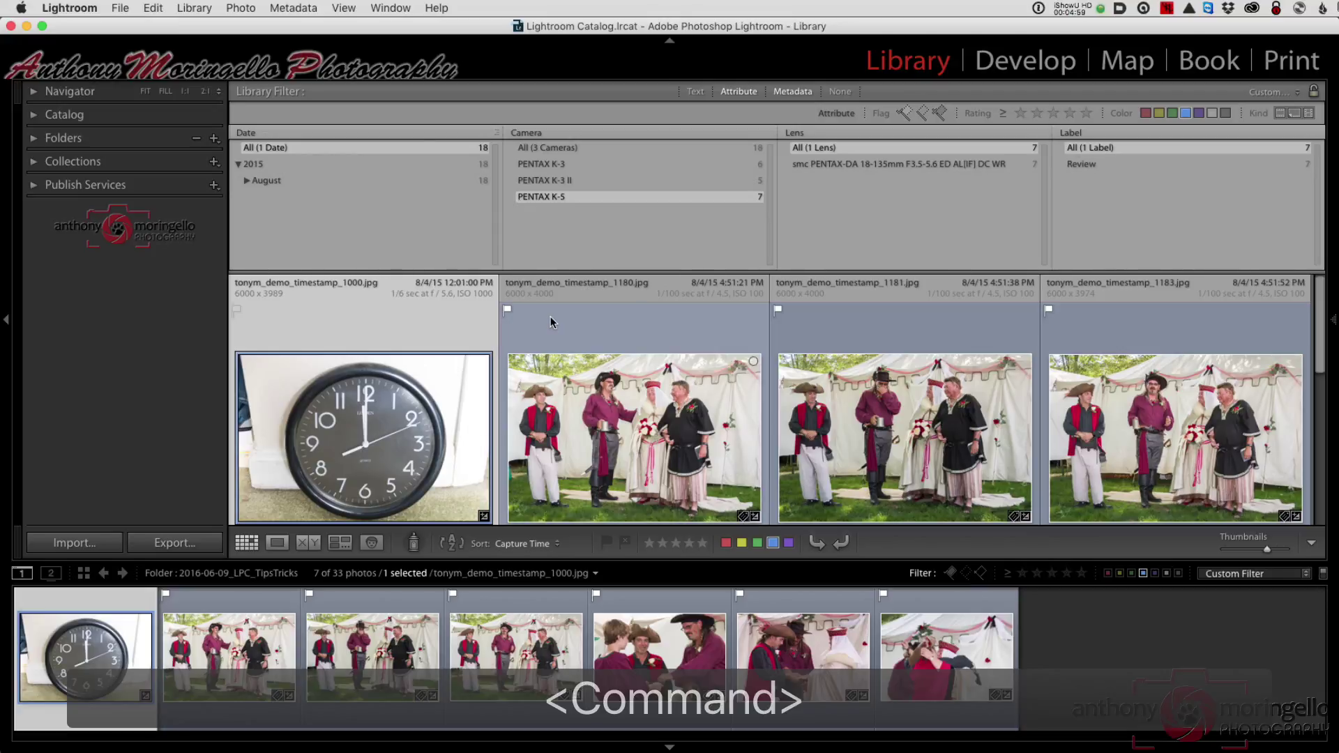
pyautogui.press('super+a')
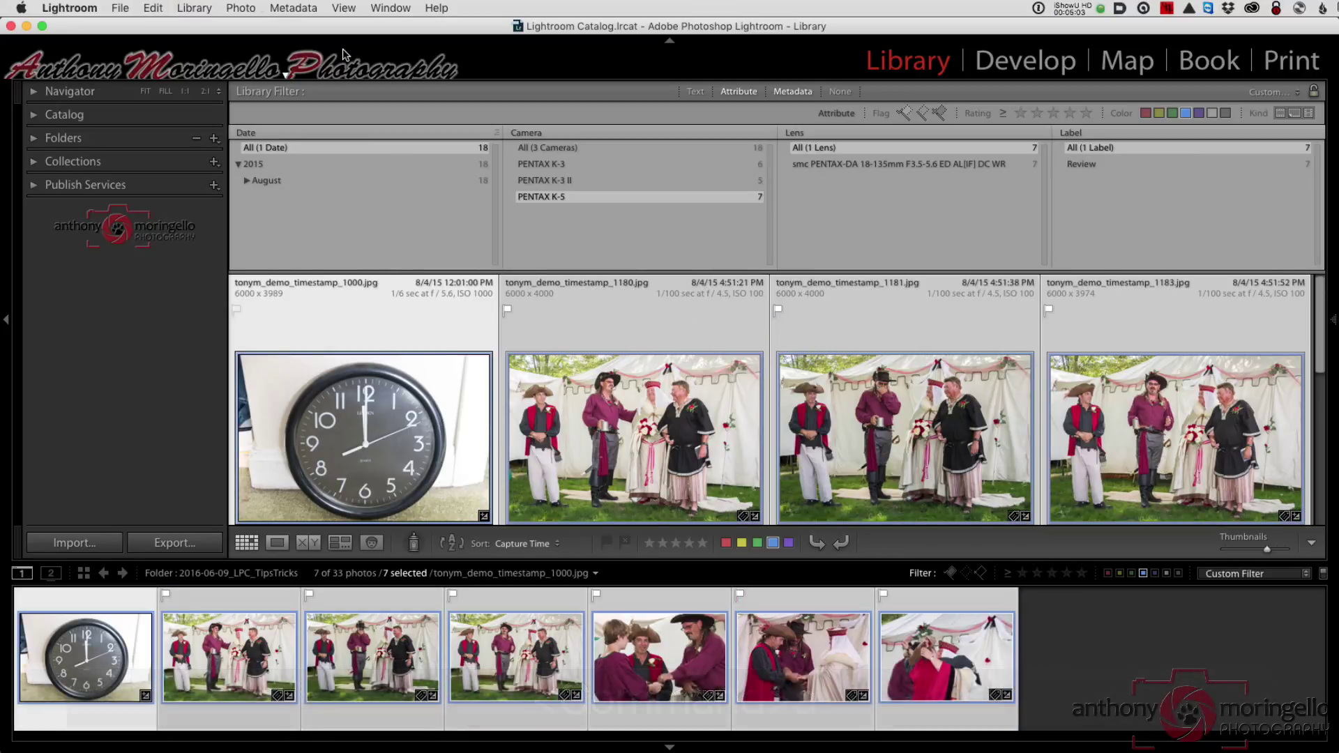
# - Edit the capture time of the selected PENTAX K-5 photos, correcting the clock photo to 12:00:00 PM and changing all of them
pyautogui.click(292, 8)
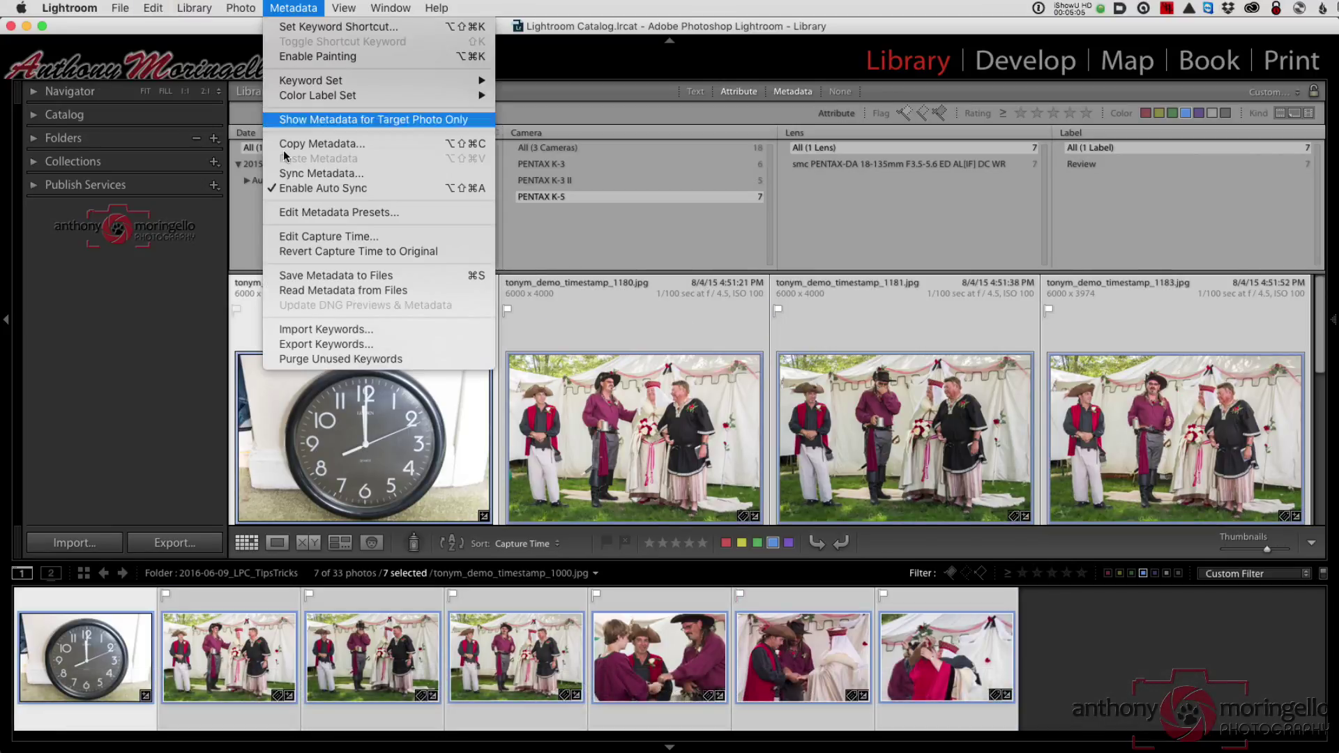
pyautogui.click(327, 237)
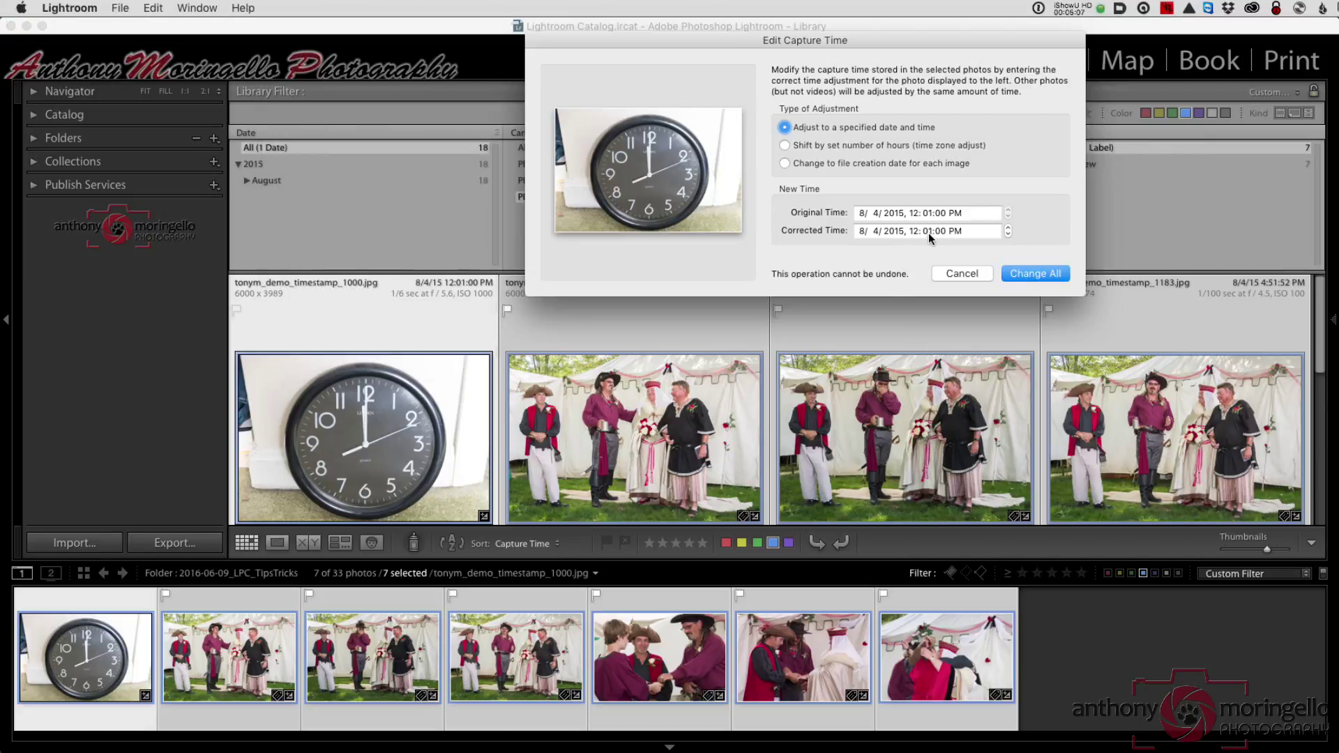
pyautogui.click(928, 231)
pyautogui.write('00')
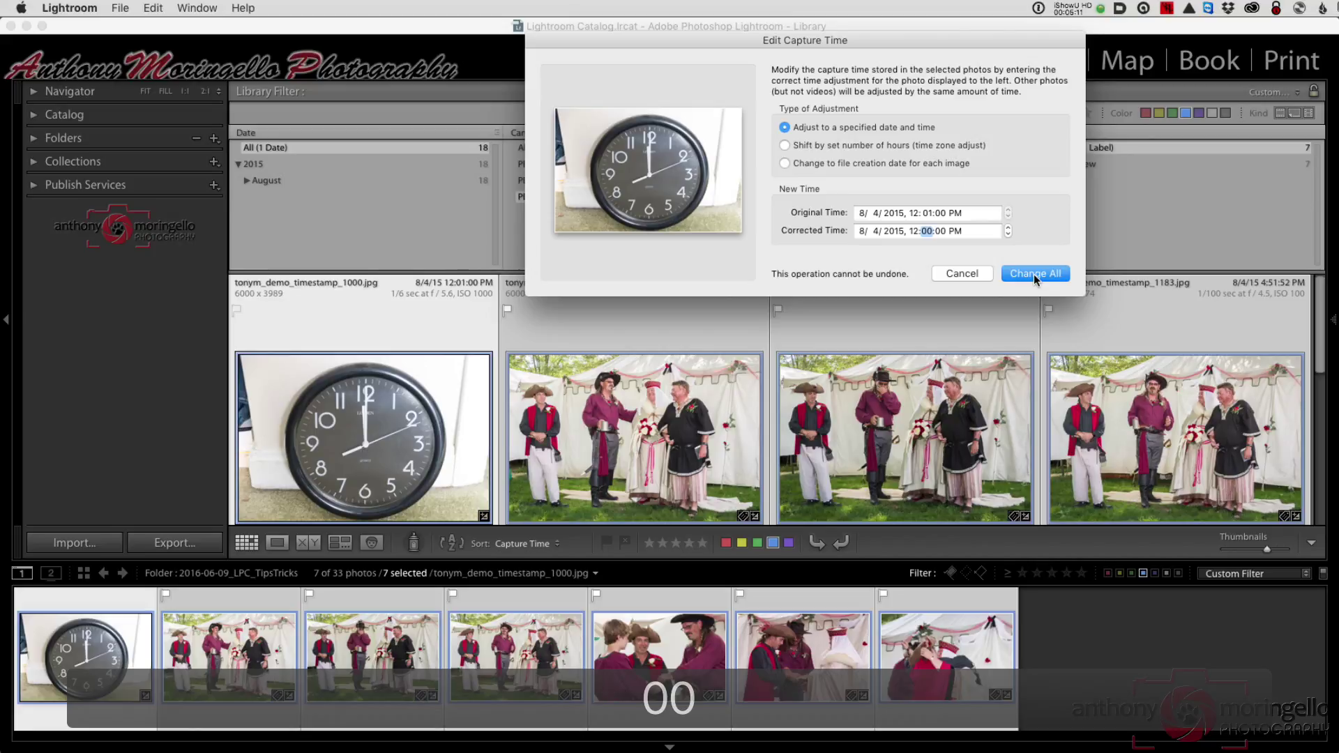
pyautogui.click(1039, 274)
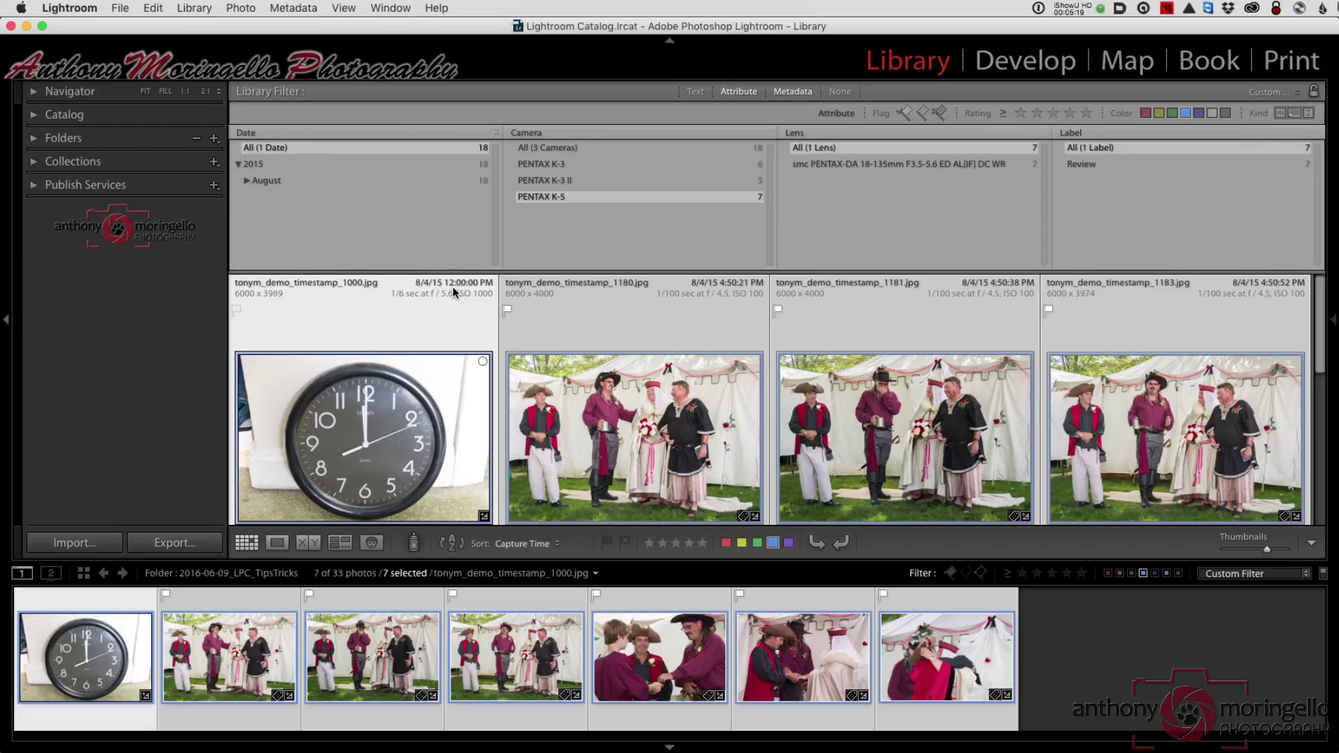
# - Show the photos from all three cameras and open tonym_demo_timestamp_2241.jpg, the first photo after the clock shots, in Loupe view
pyautogui.click(558, 148)
pyautogui.scroll(-3, 922, 377)
pyautogui.scroll(-2, 922, 377)
pyautogui.moveTo(1267, 549); pyautogui.dragTo(1268, 553)
pyautogui.click(1173, 452)
pyautogui.press('space')
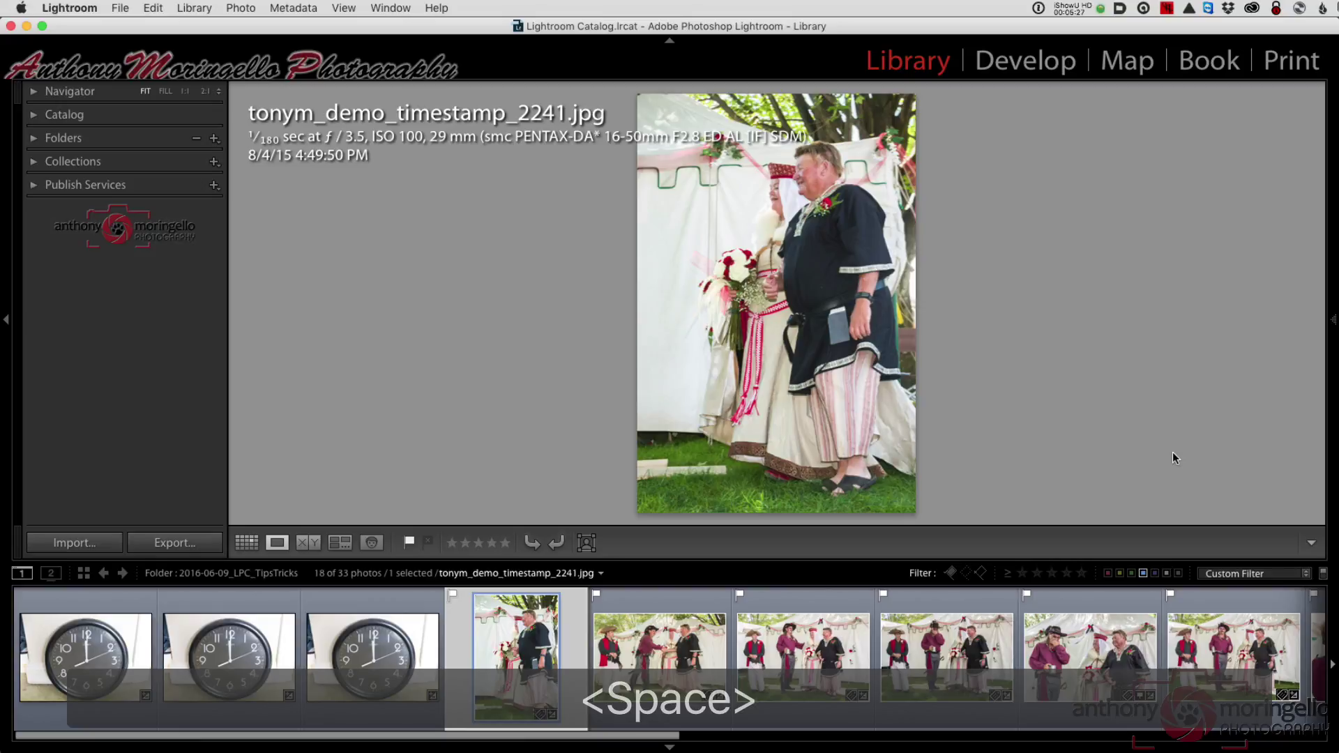
# - Go through the photos one by one up to tonym_demo_timestamp_2290.jpg, checking that capture times and events run in order across the cameras
pyautogui.press('Right')
pyautogui.press('Right')
pyautogui.press('Right')
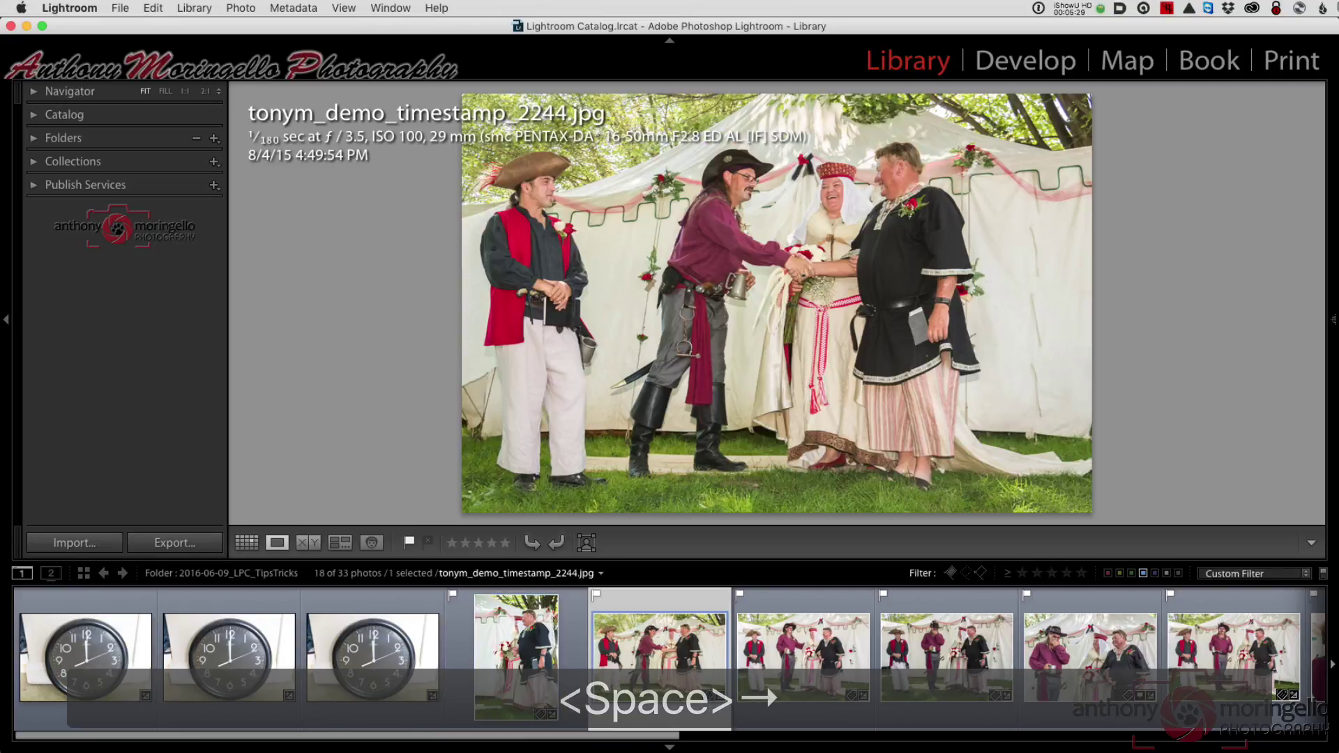
pyautogui.press('Right')
pyautogui.press('Right')
pyautogui.press('Right')
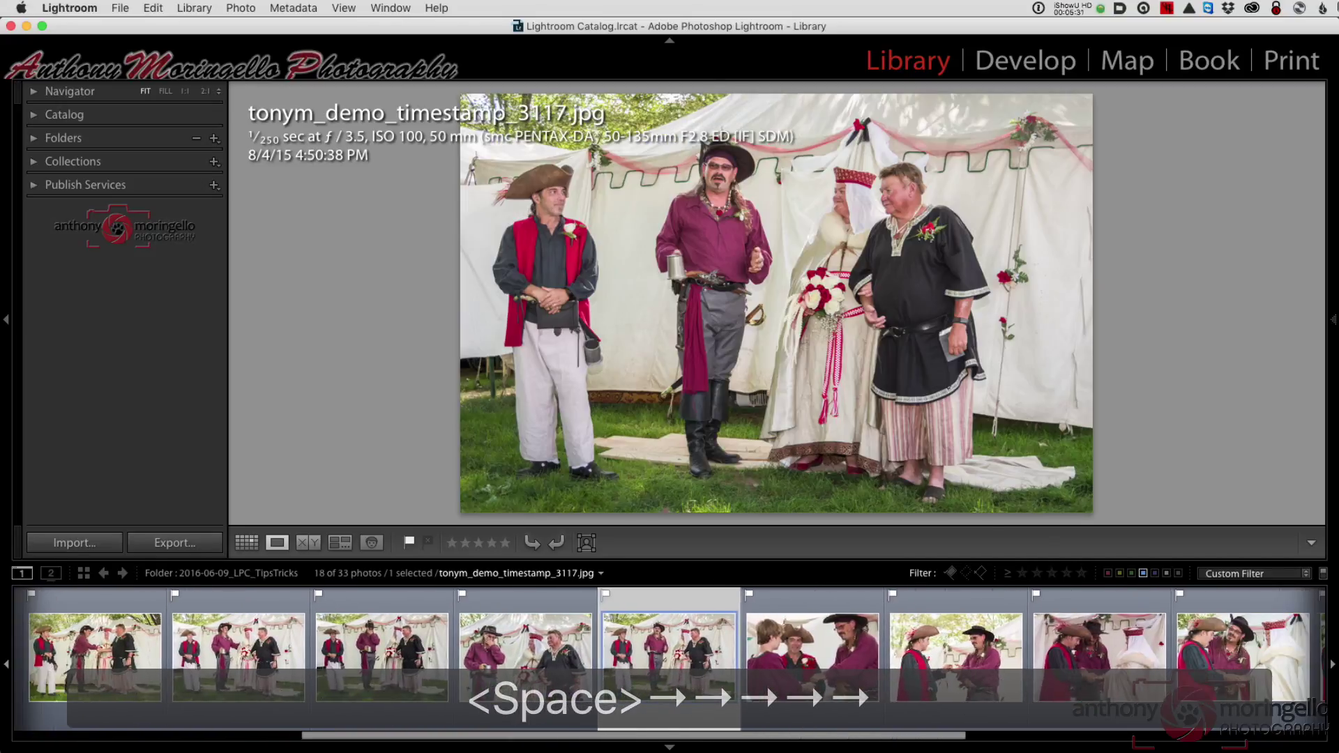
pyautogui.press('Right')
pyautogui.press('Right')
pyautogui.press('Right')
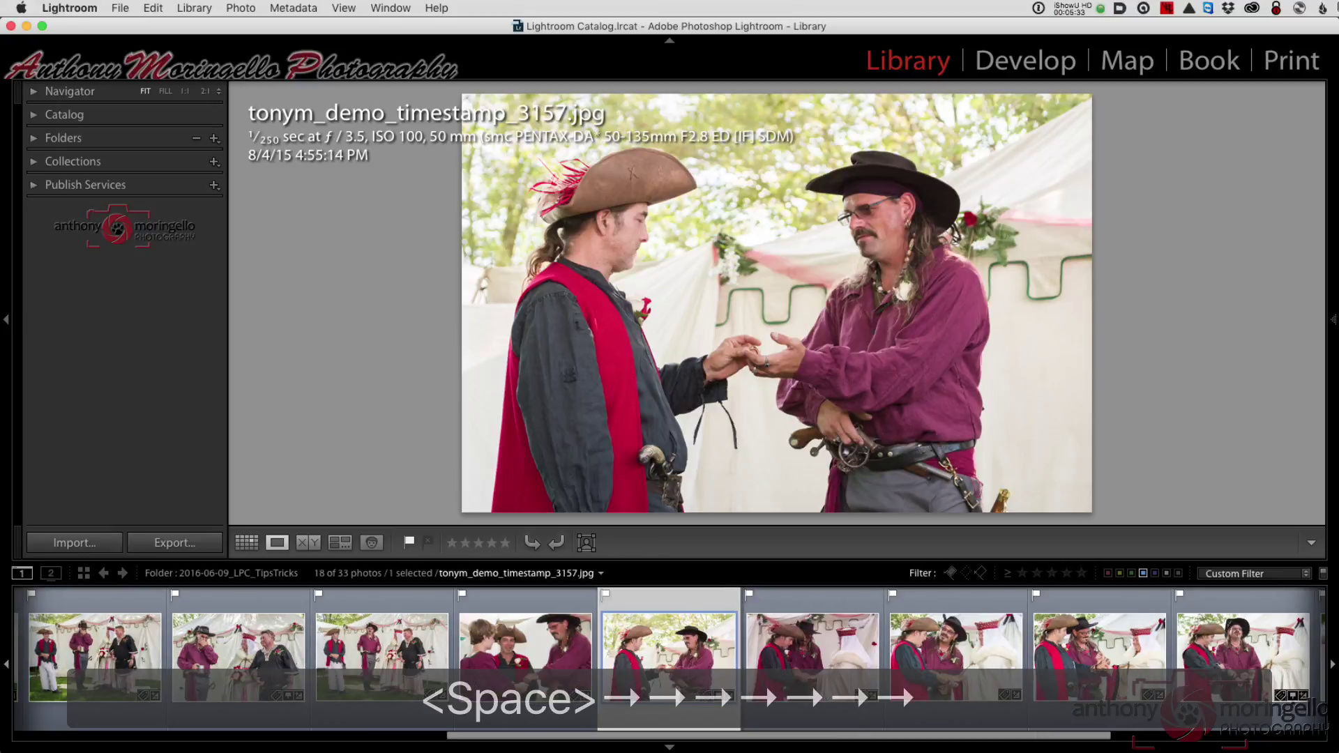
pyautogui.press('Right')
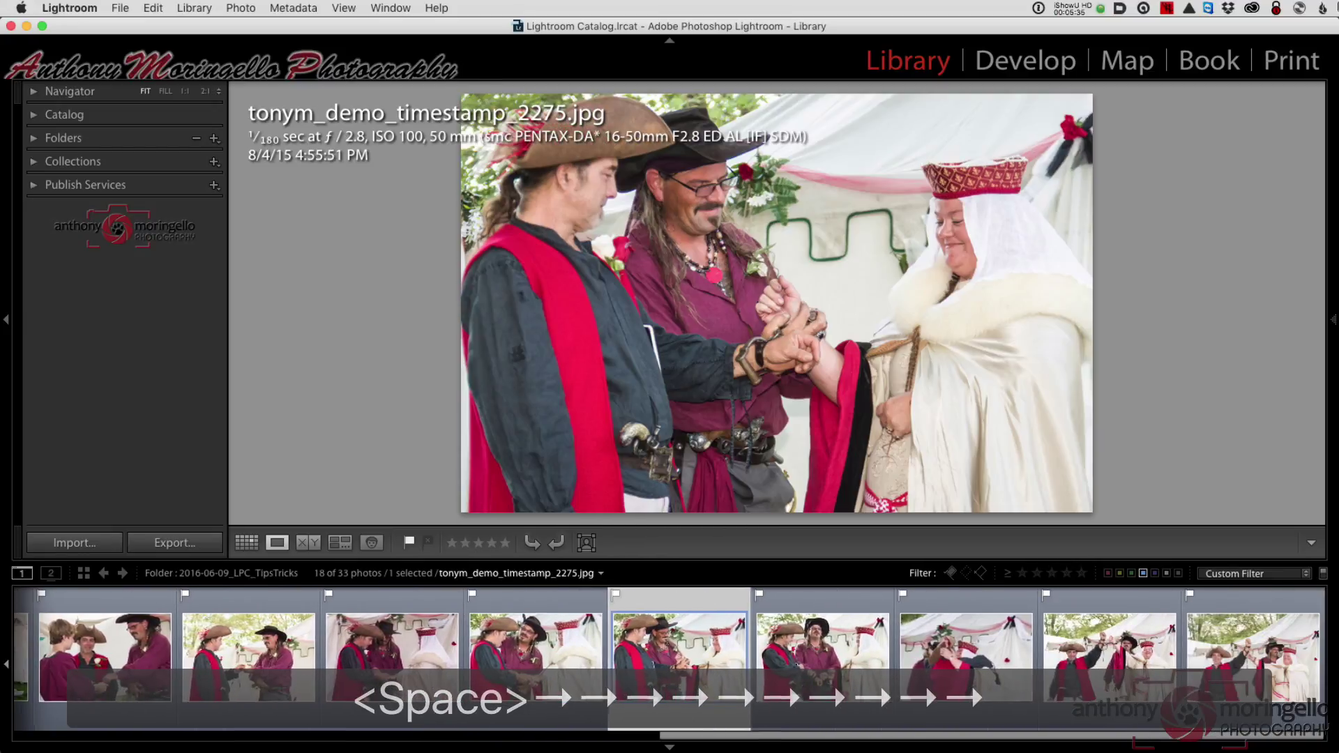
pyautogui.press('Right')
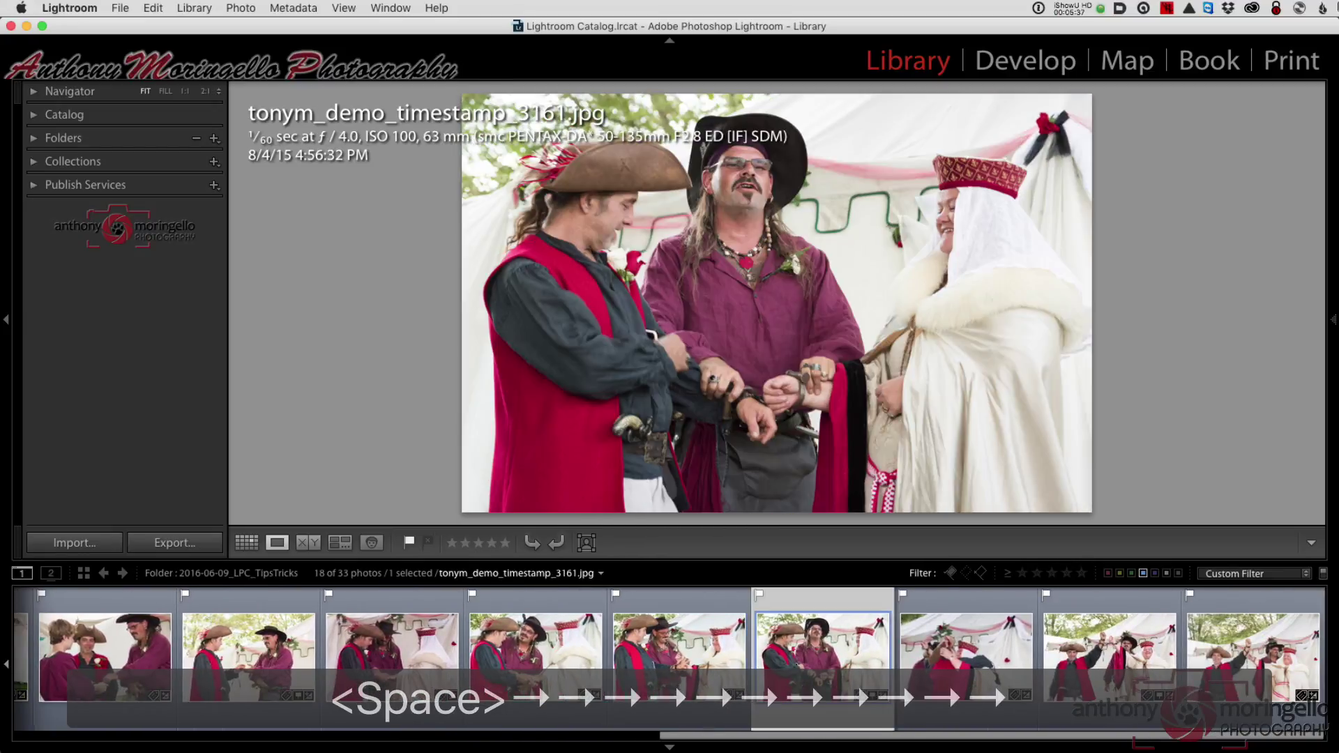
pyautogui.press('Right')
pyautogui.press('Right')
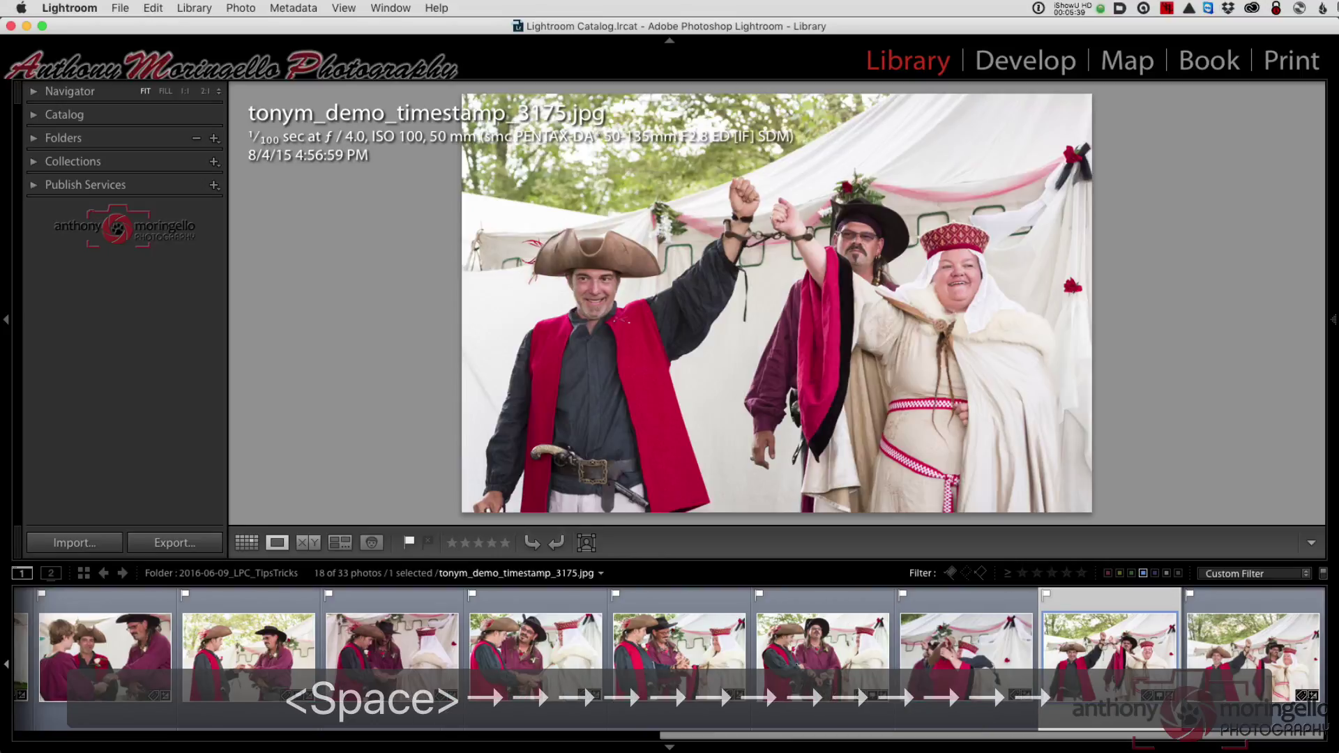
pyautogui.press('Right')
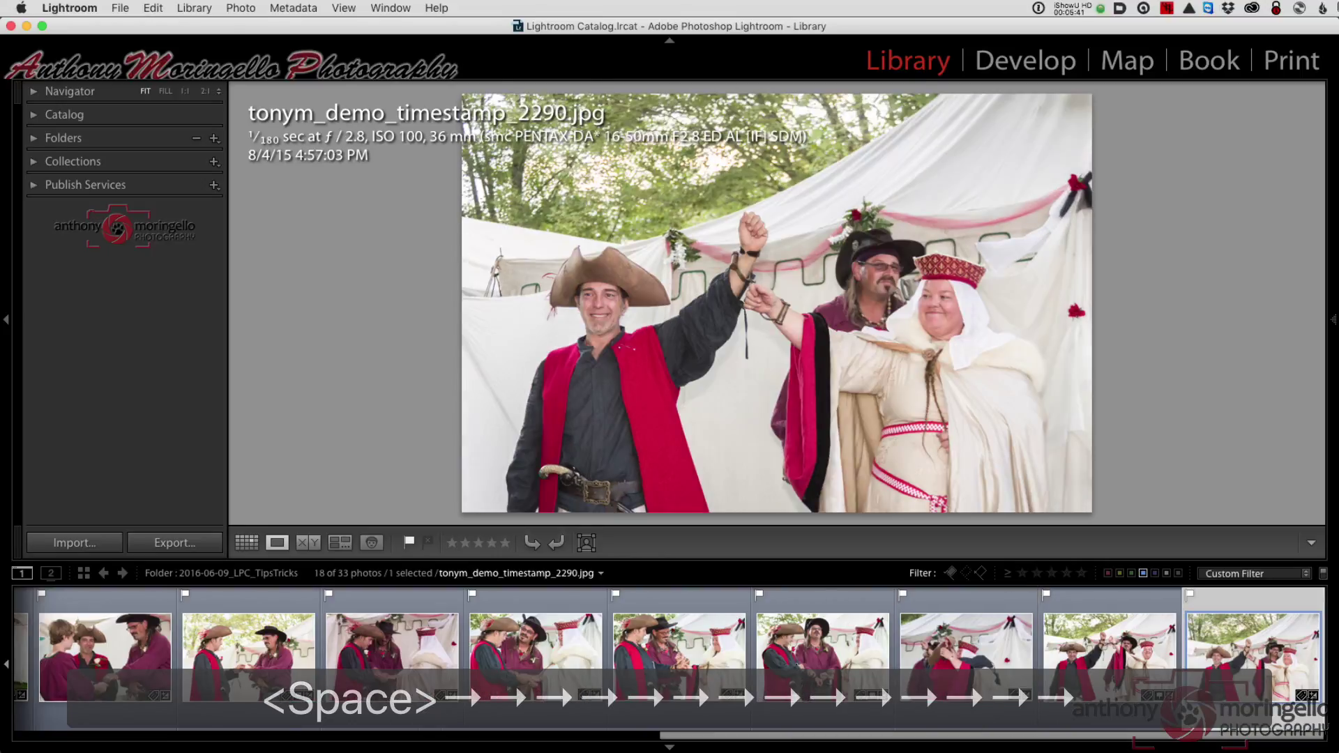